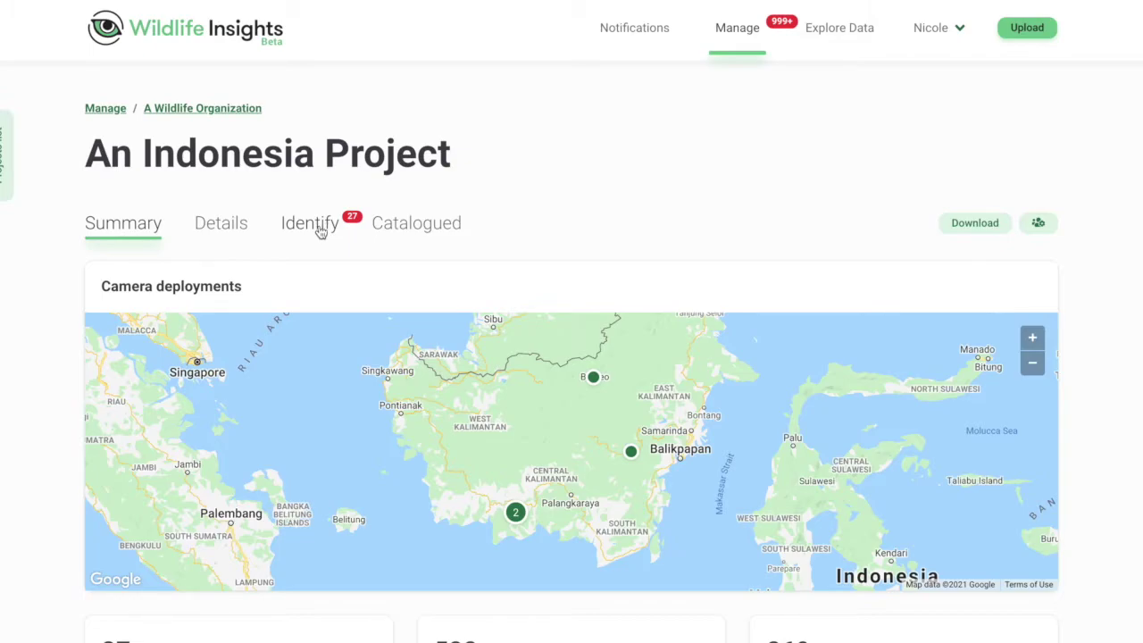
- Open the project's images awaiting identification and inspect the Subprojects, Species and Status filters
click(321, 232)
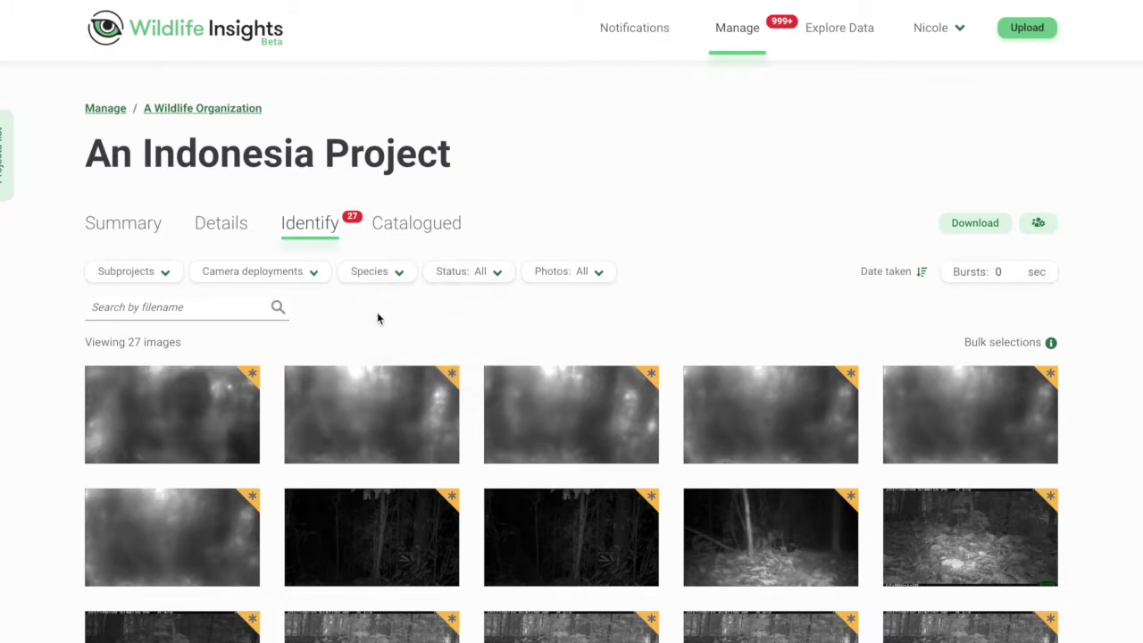
click(170, 274)
click(172, 273)
click(401, 279)
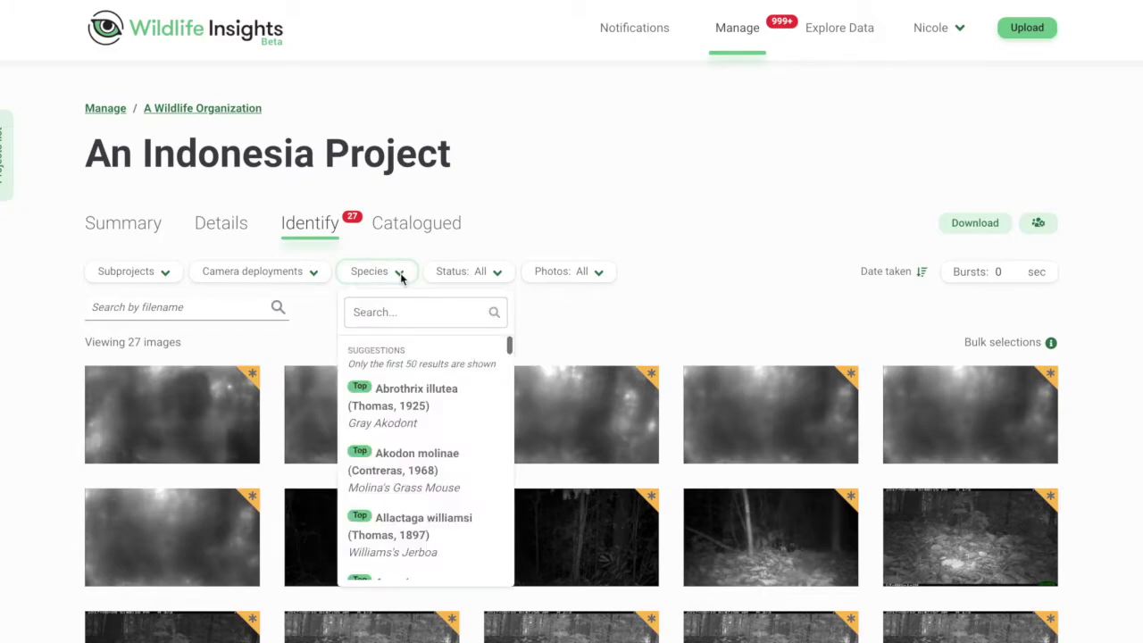
click(401, 278)
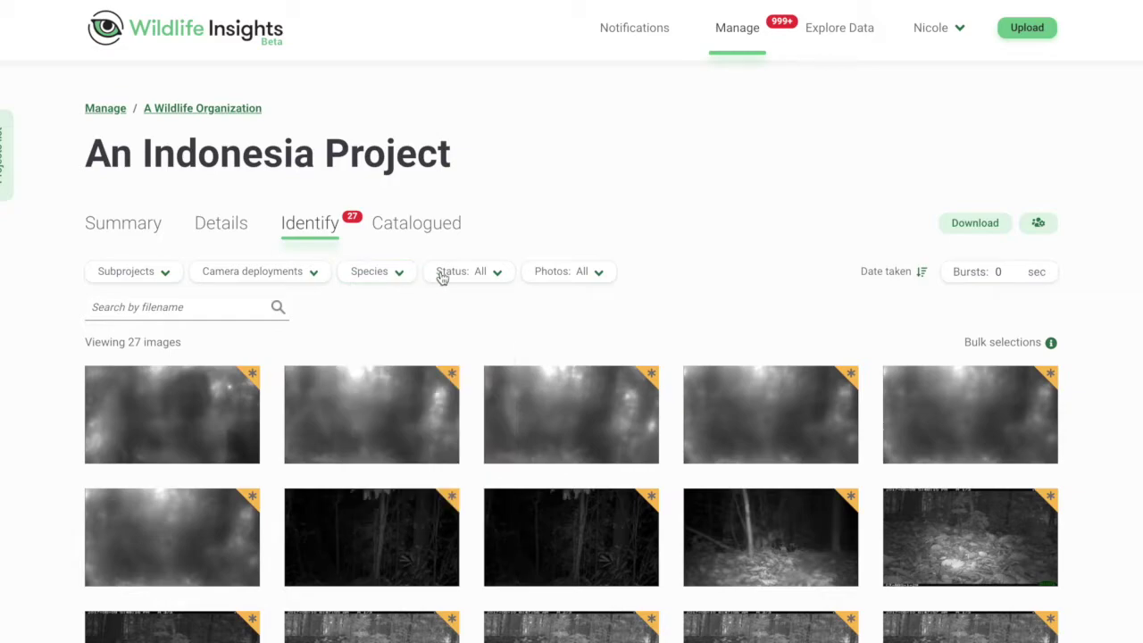
click(500, 277)
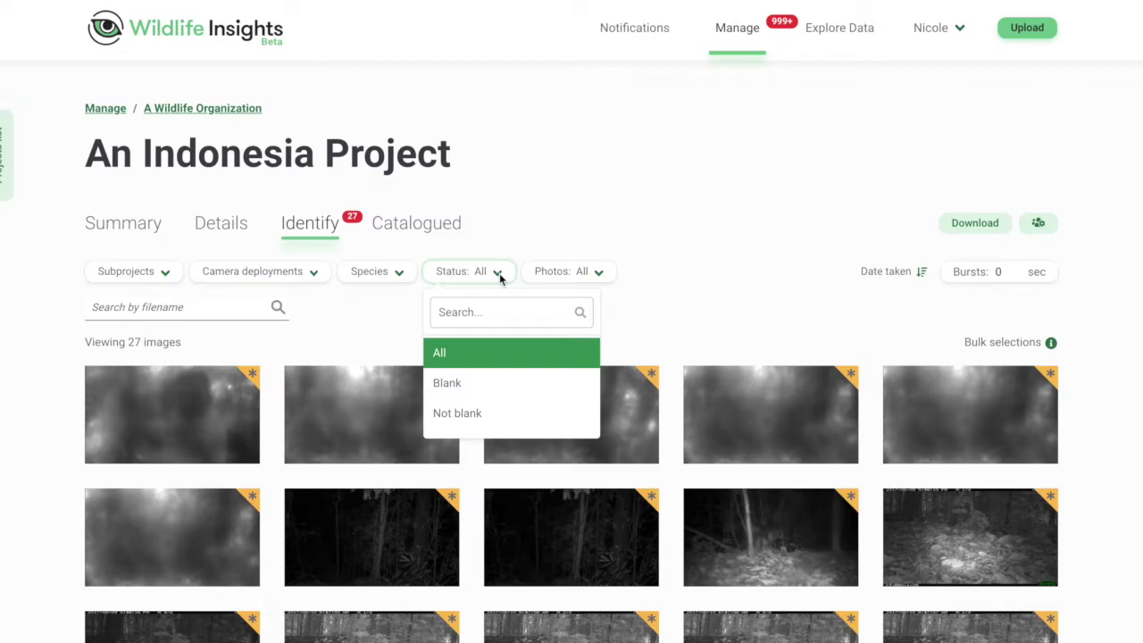
click(499, 274)
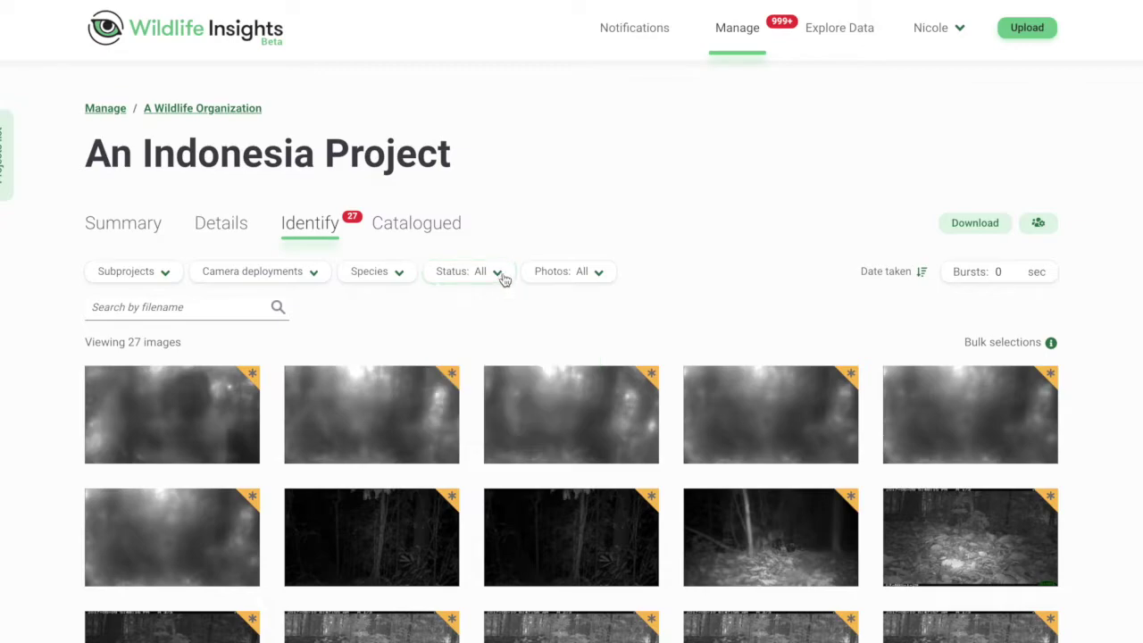
- Check the Photos and sort-order options, then enter 60 as the burst interval
click(602, 272)
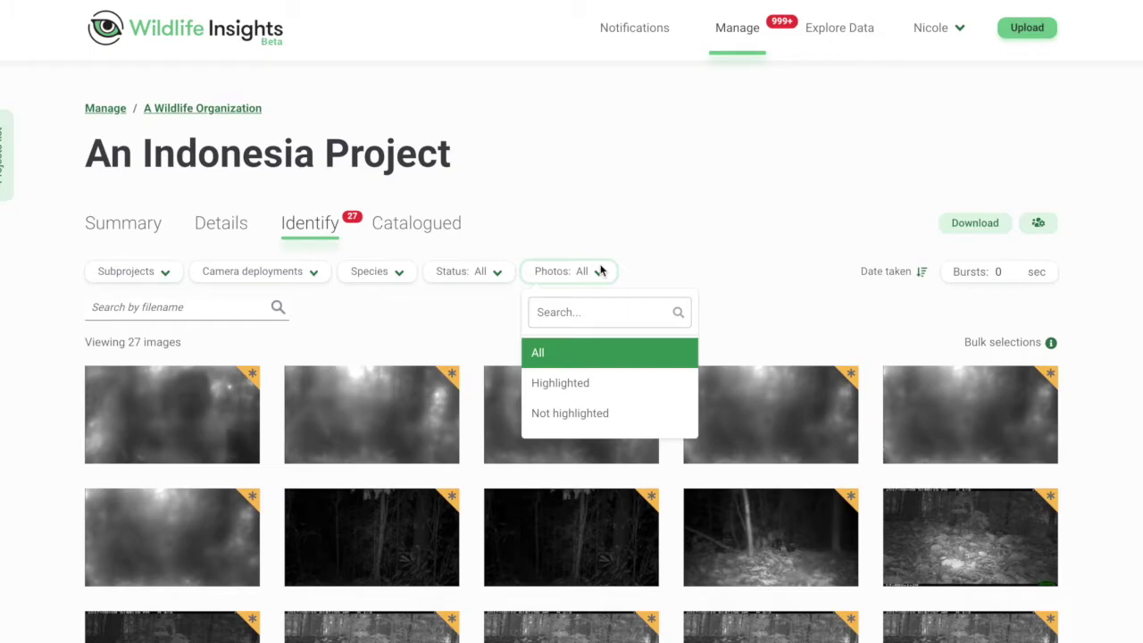
click(602, 272)
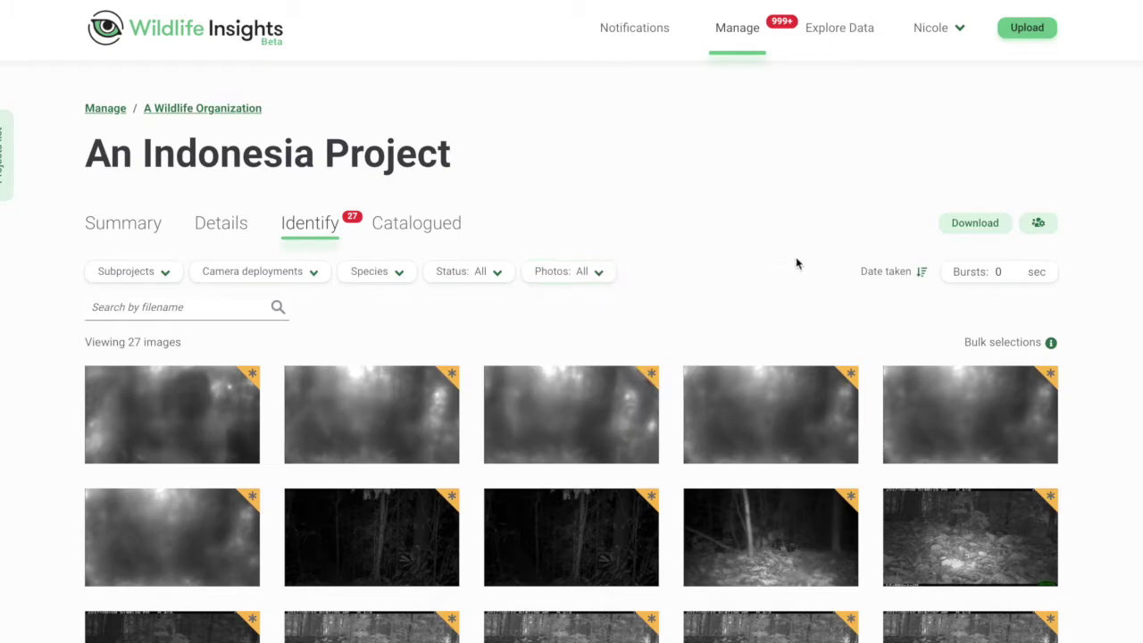
click(909, 278)
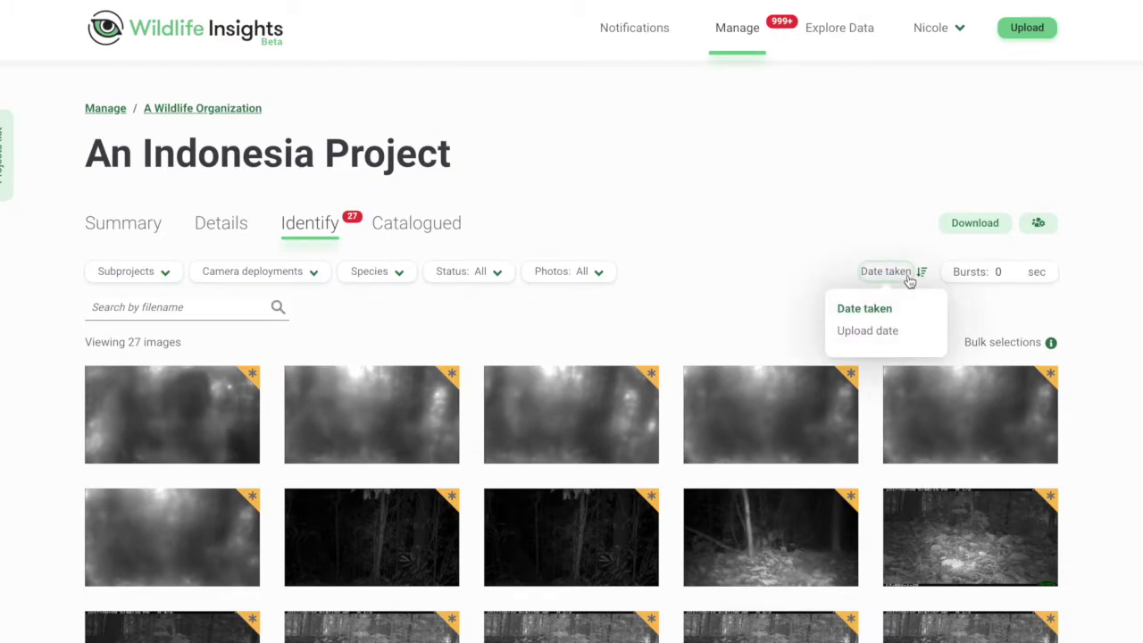
click(909, 280)
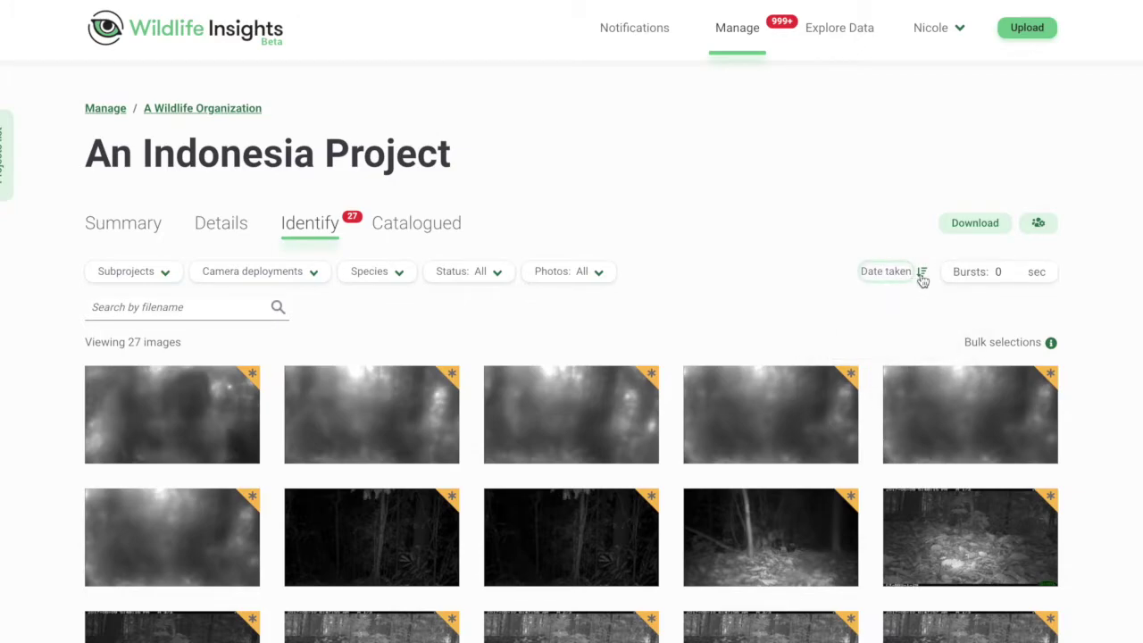
click(992, 272)
text(60)
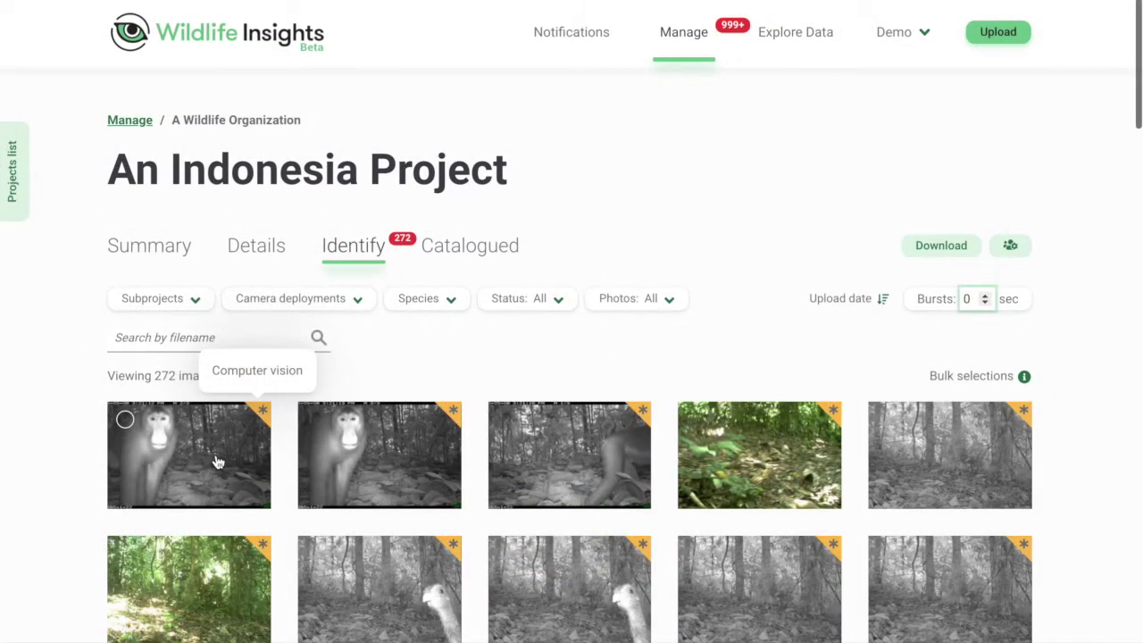
- Review the first monkey photo's Cercopithecidae identification at 99% confidence, then return to the grid
click(216, 456)
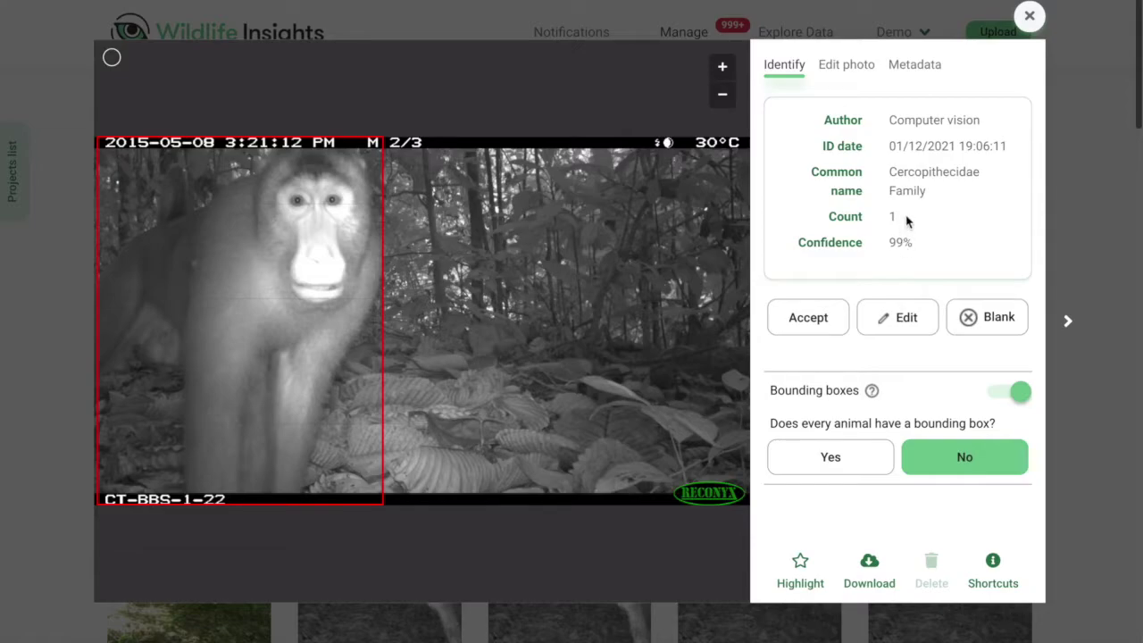
click(1080, 192)
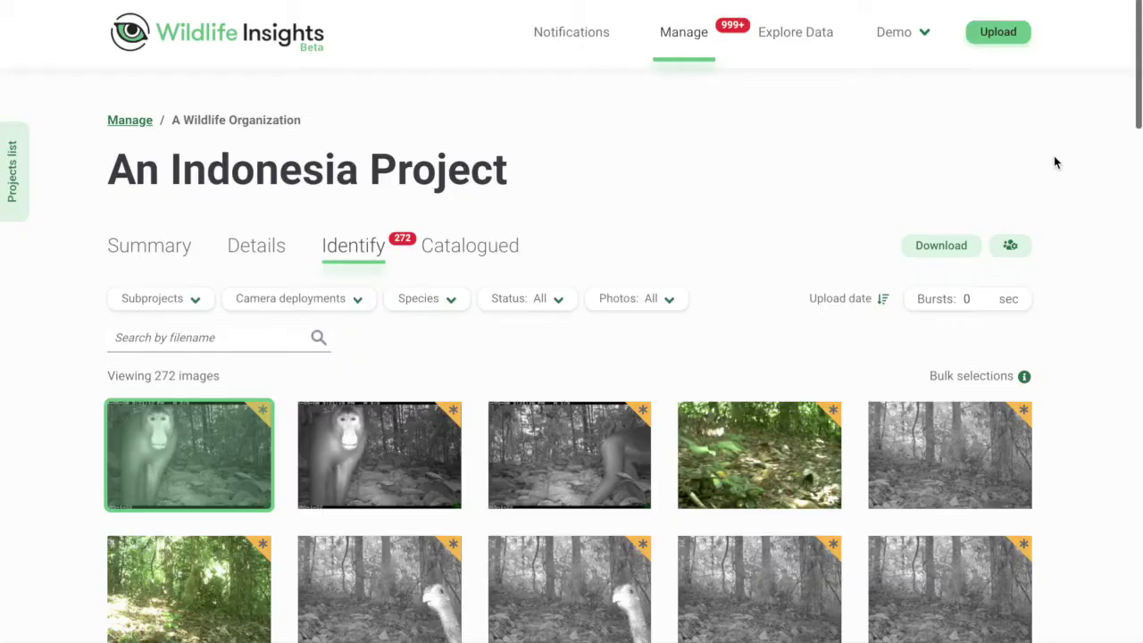
- Uncheck Use common names in Account details and save the changes
click(912, 36)
click(918, 108)
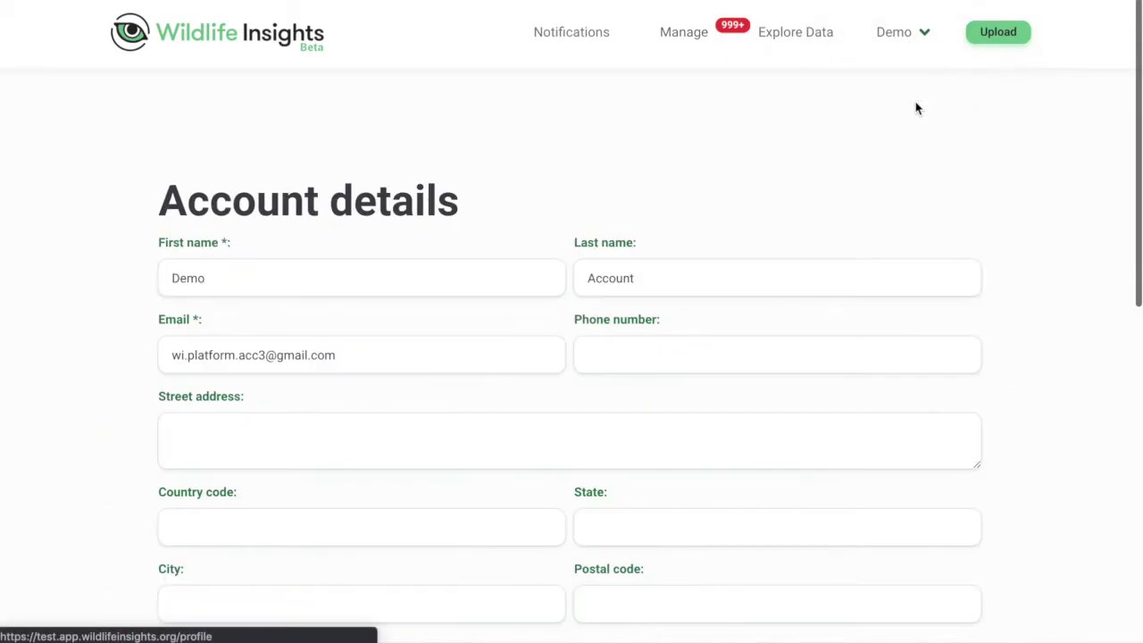
scroll(539, 498, down, 5)
click(256, 200)
click(849, 310)
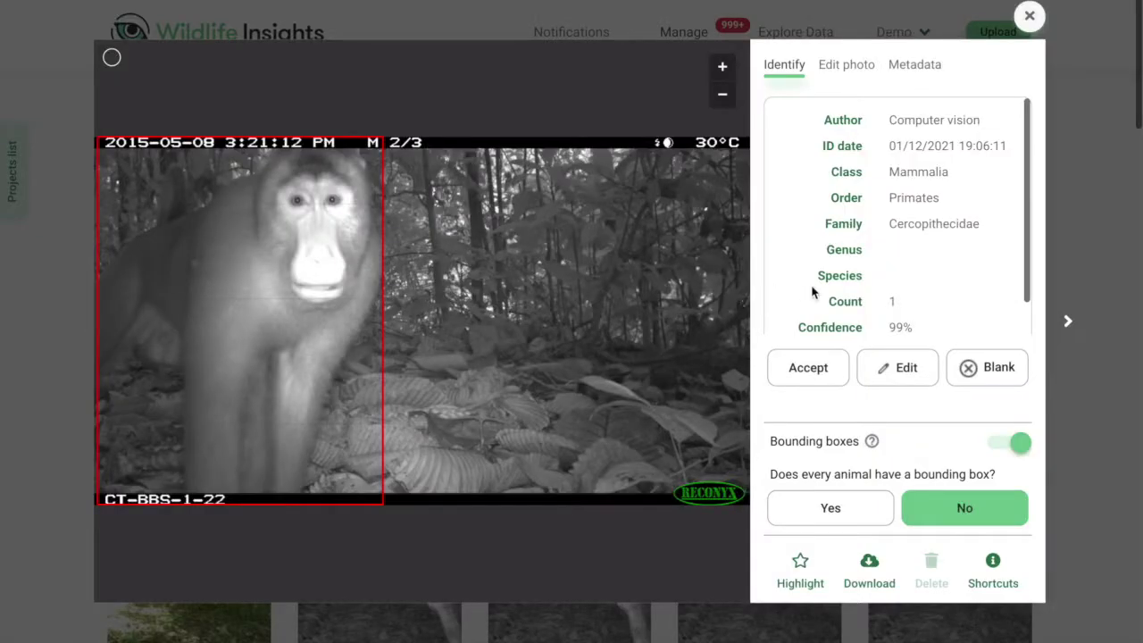
scroll(813, 290, down, 1)
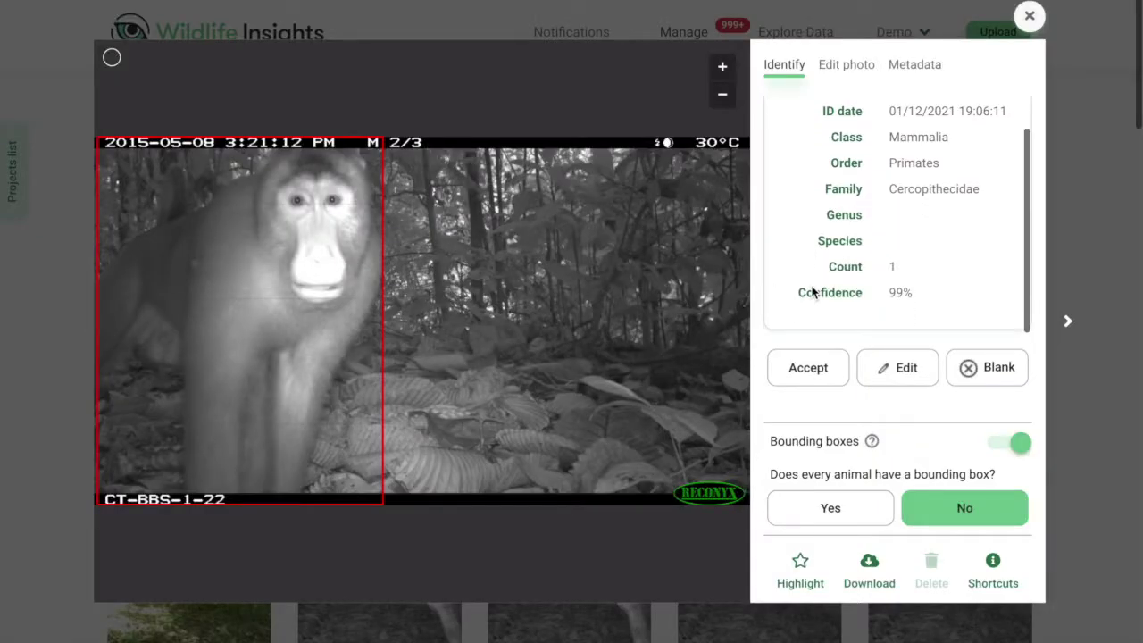
- Make the monkey photo's Cercopithecidae classification and count of 1 editable
scroll(811, 286, up, 1)
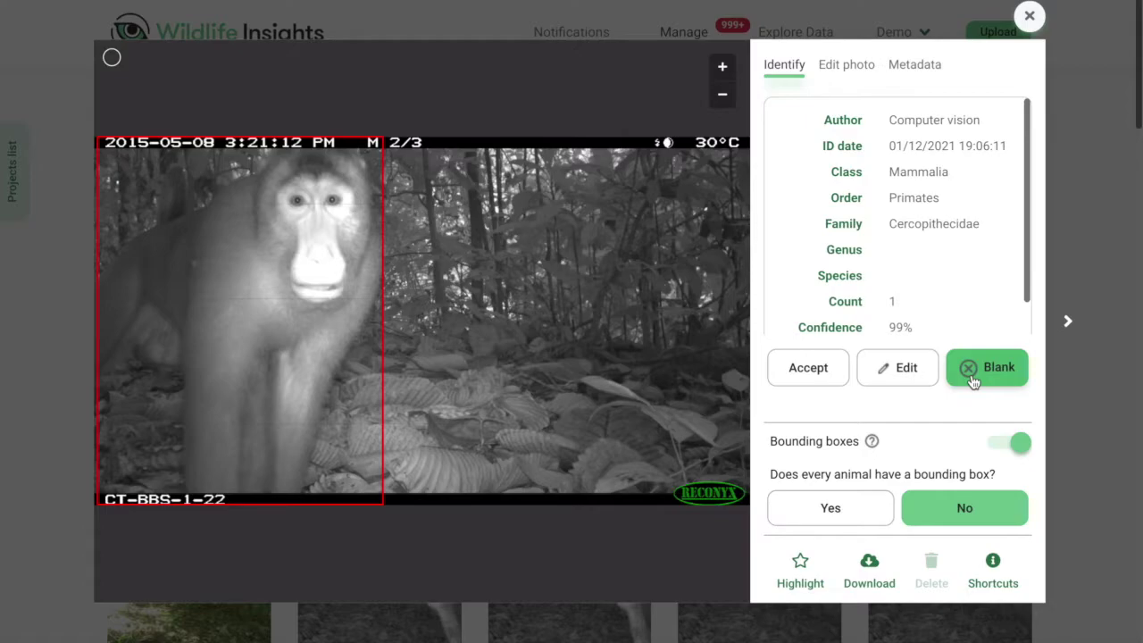
click(929, 372)
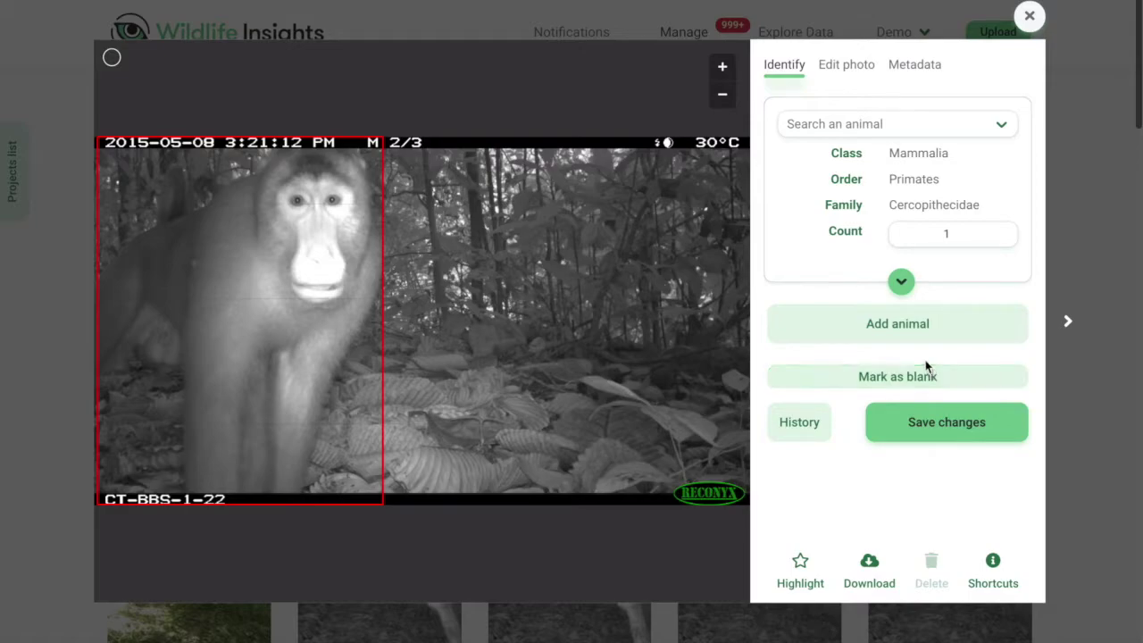
- Add a second animal, set the first animal's sex to Unknown, and save the identification
click(924, 332)
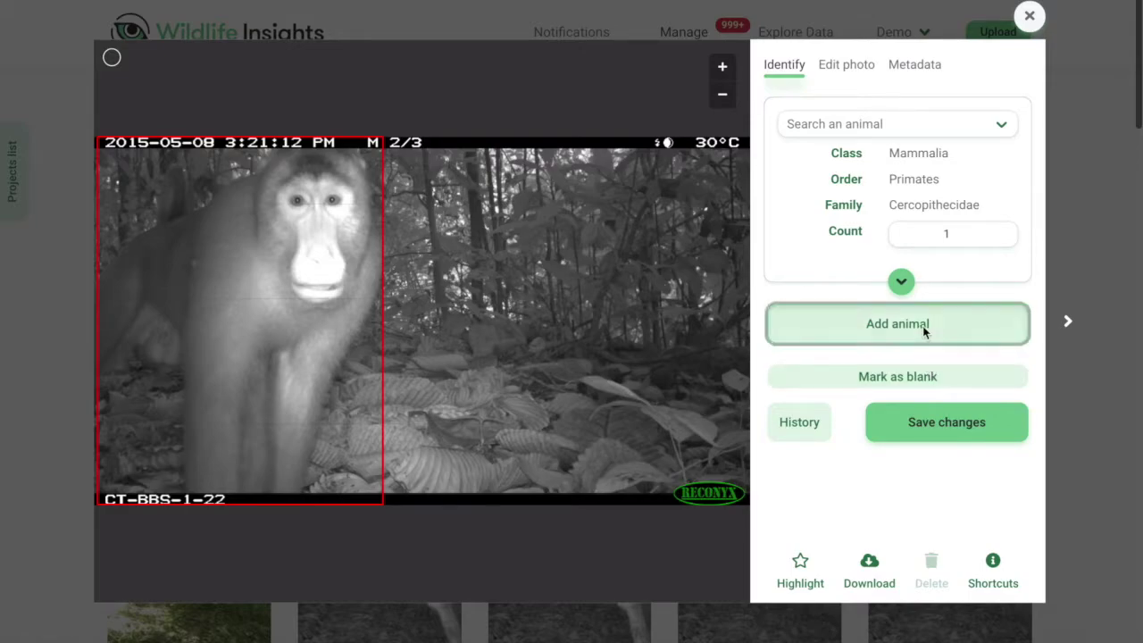
click(901, 283)
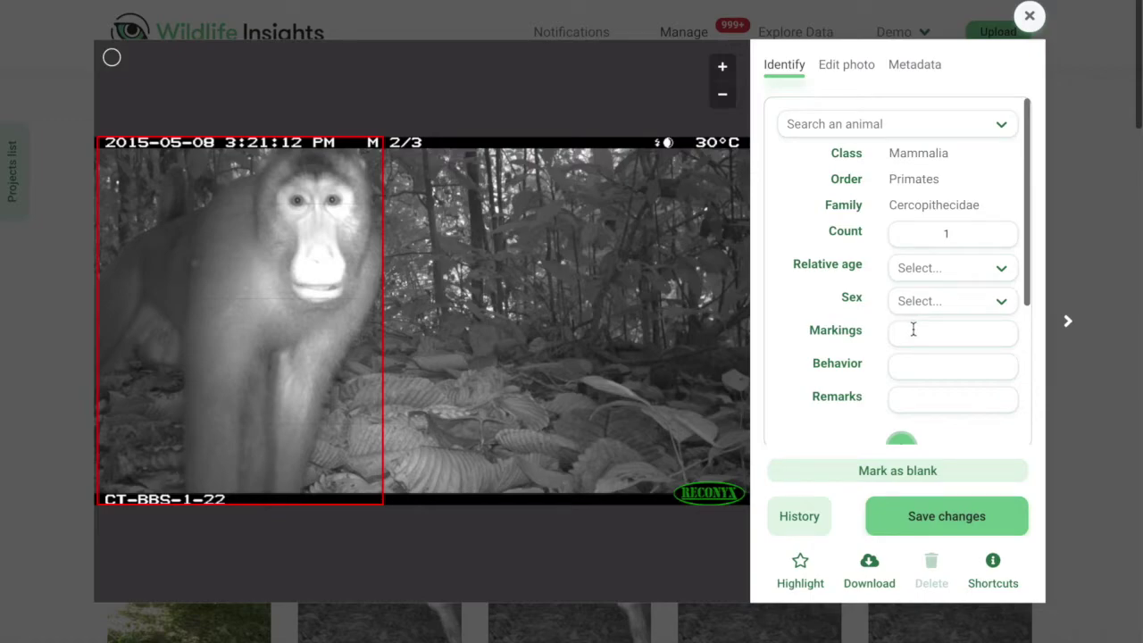
click(915, 306)
click(920, 374)
click(924, 308)
click(925, 404)
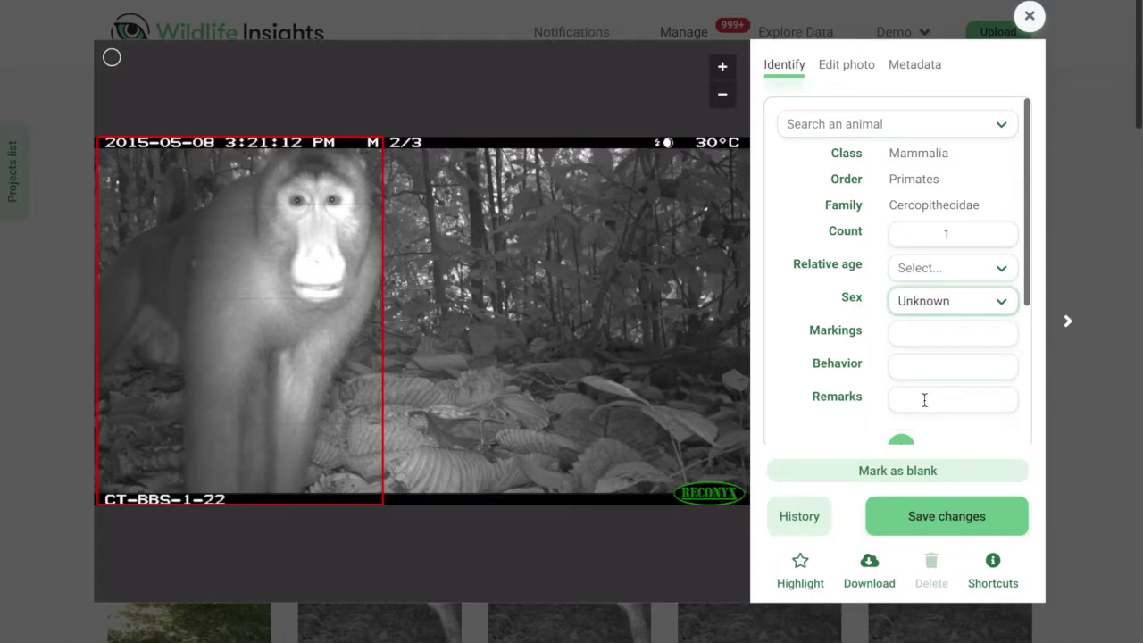
scroll(925, 400, down, 2)
scroll(925, 406, down, 2)
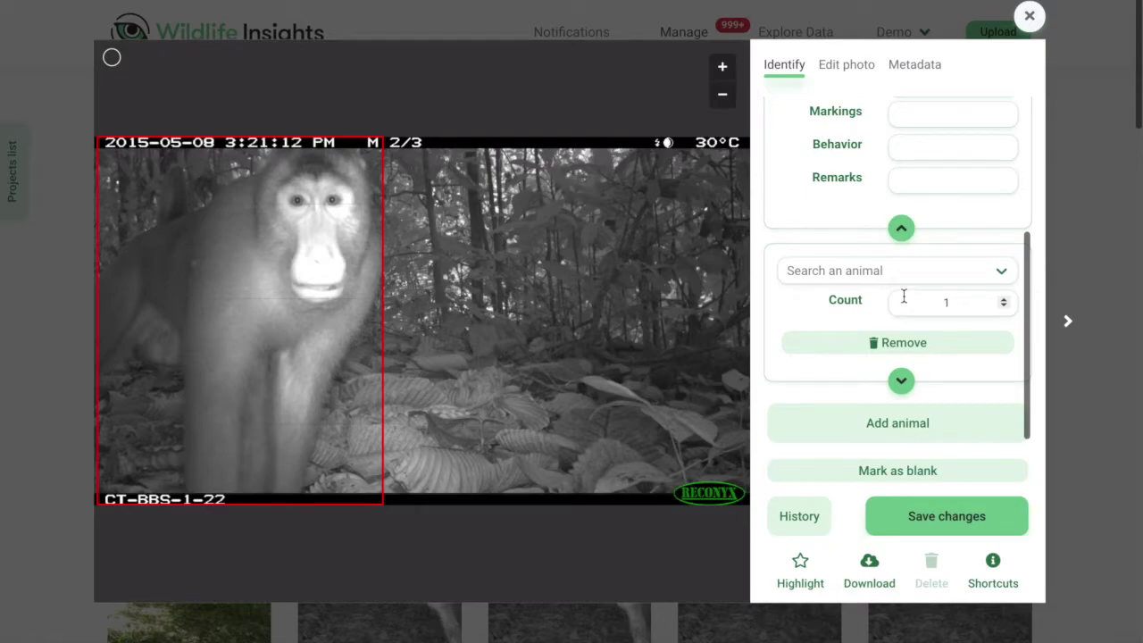
click(934, 525)
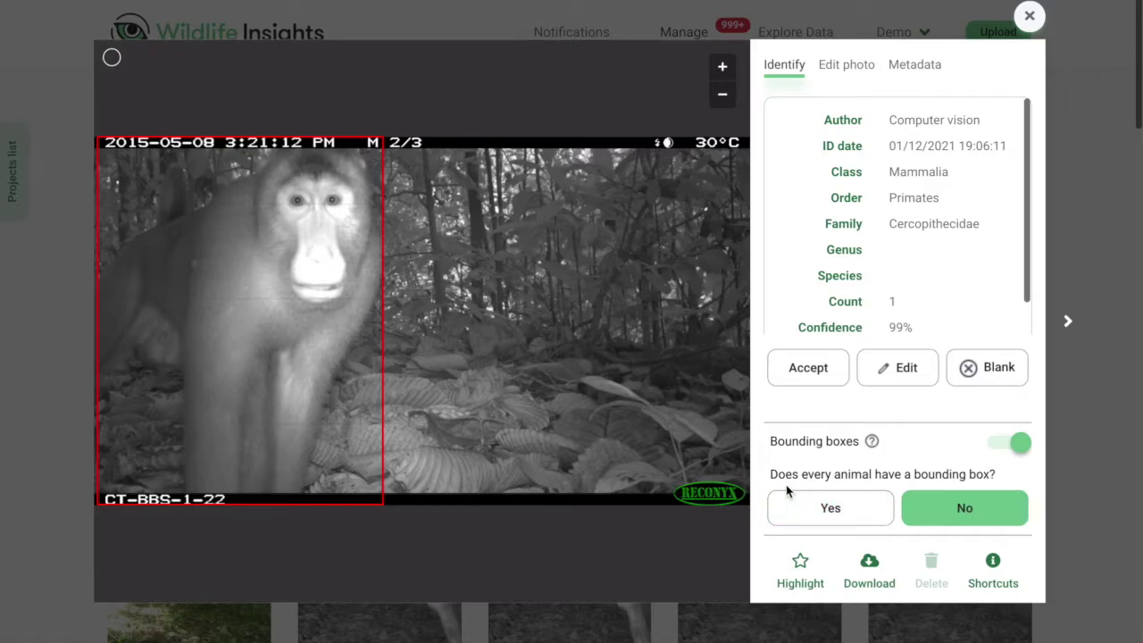
- Confirm the monkey has a bounding box, then switch off Bounding boxes on the photo
click(804, 509)
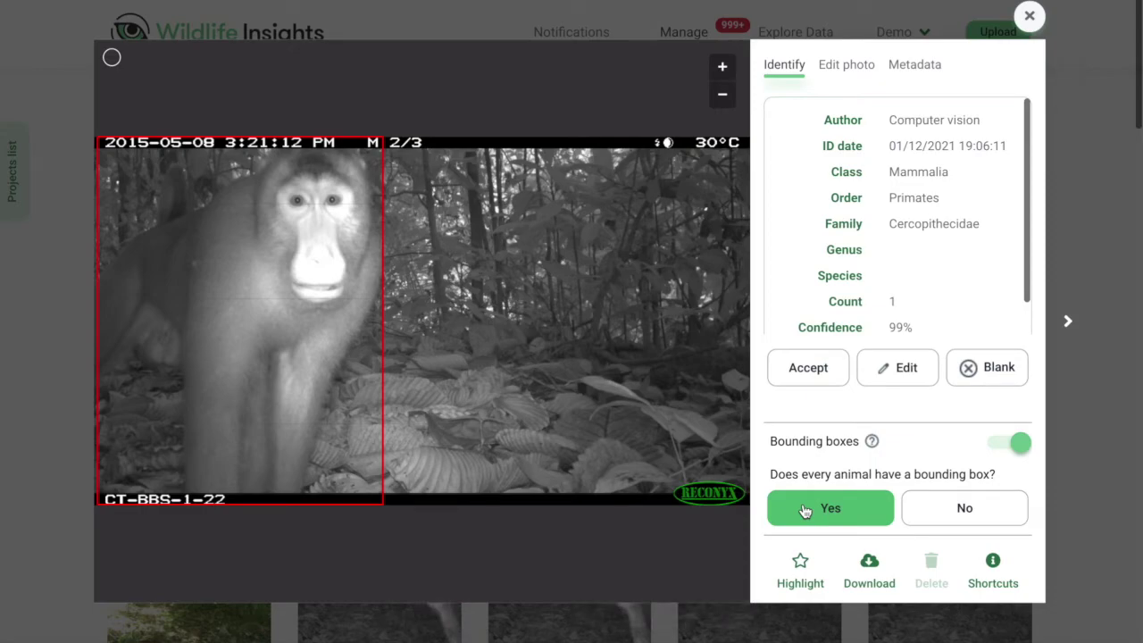
mouse_move(871, 445)
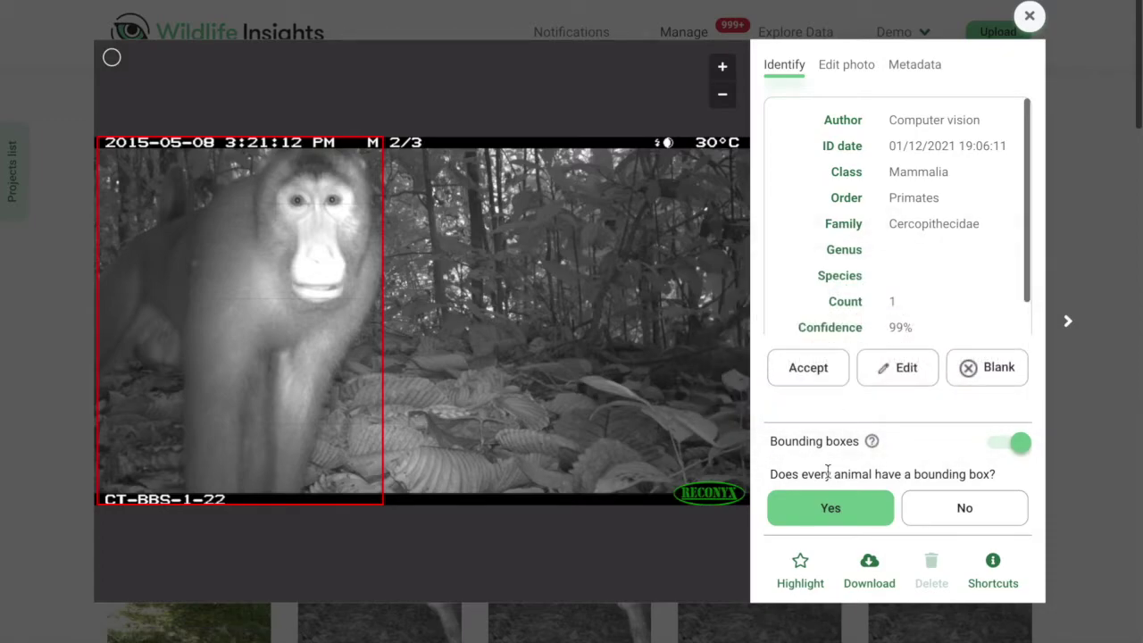
scroll(837, 322, down, 1)
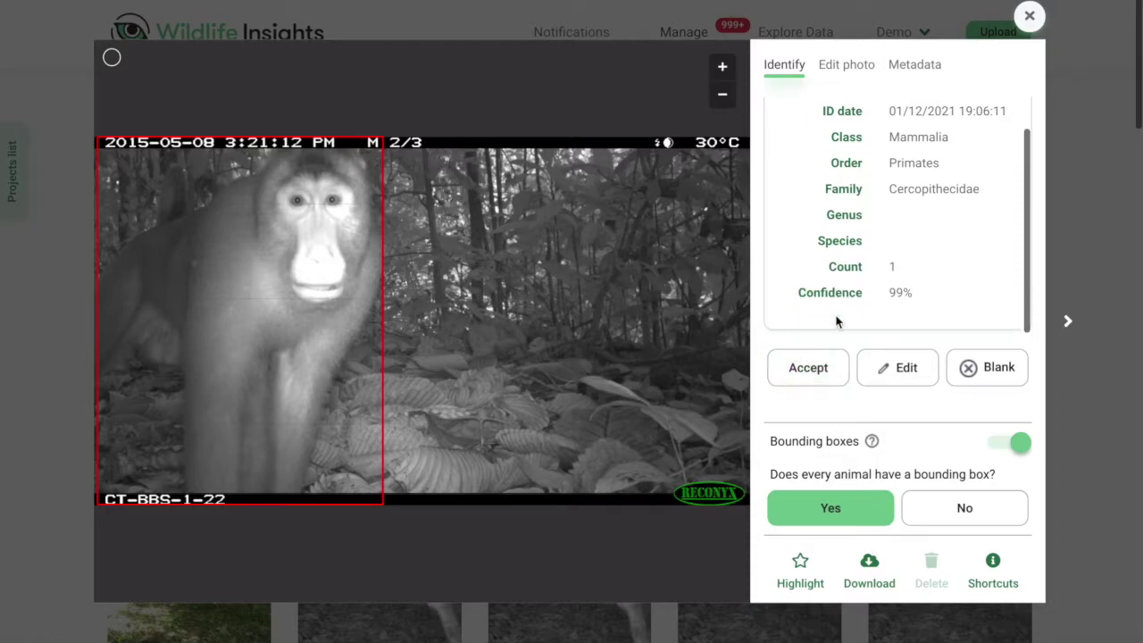
scroll(837, 322, up, 1)
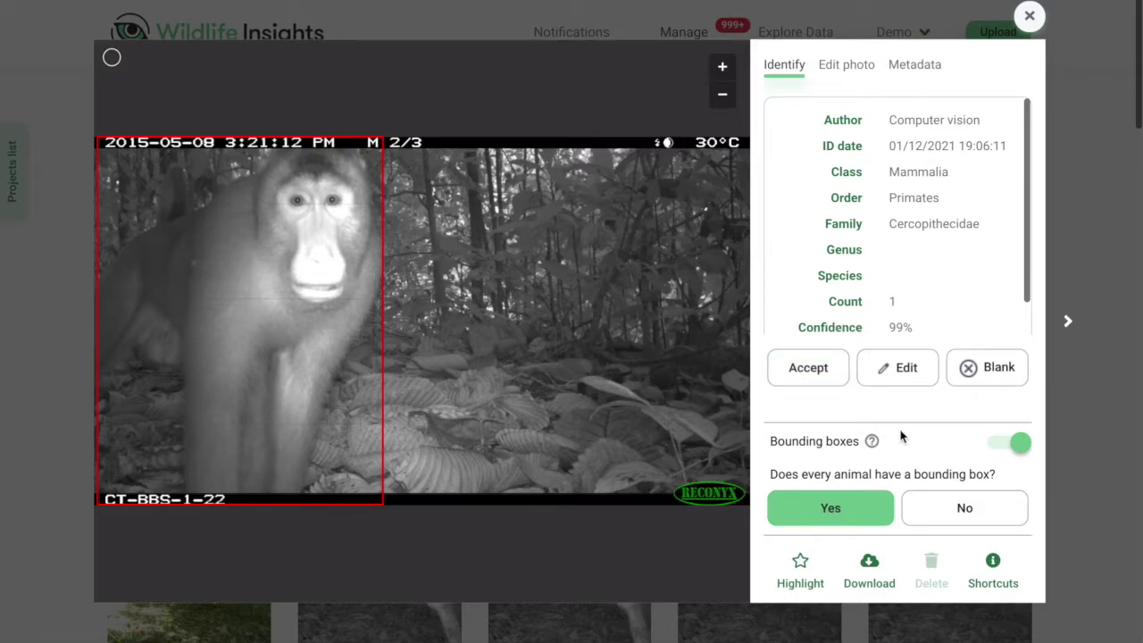
click(1002, 445)
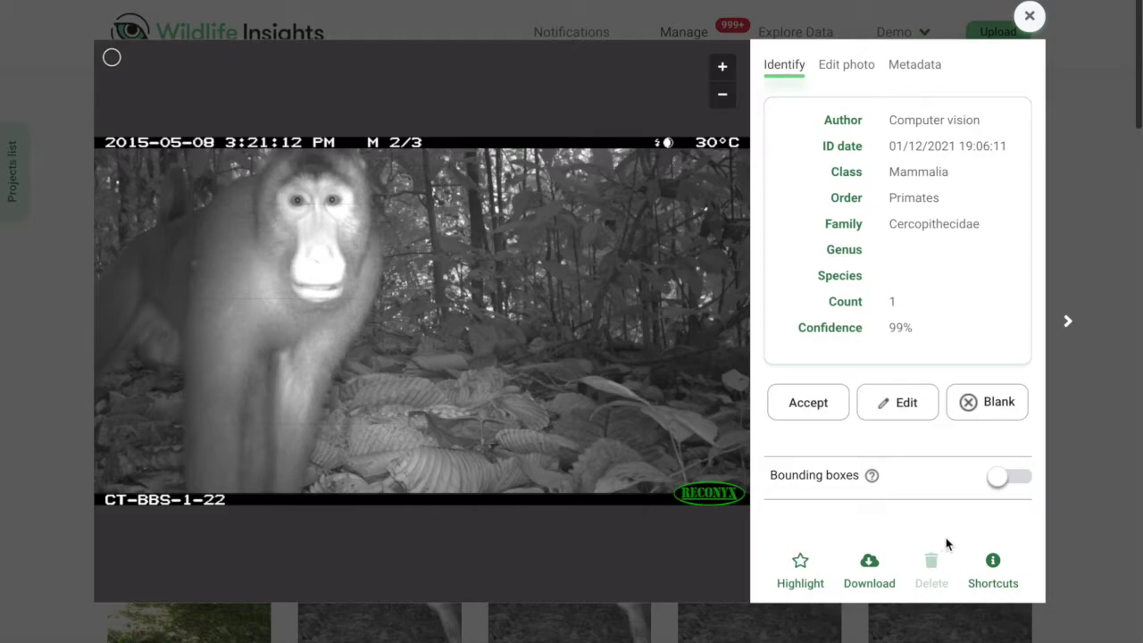
mouse_move(992, 562)
- Preview small brightness and contrast changes on the monkey photo, then show its location and date metadata
click(847, 69)
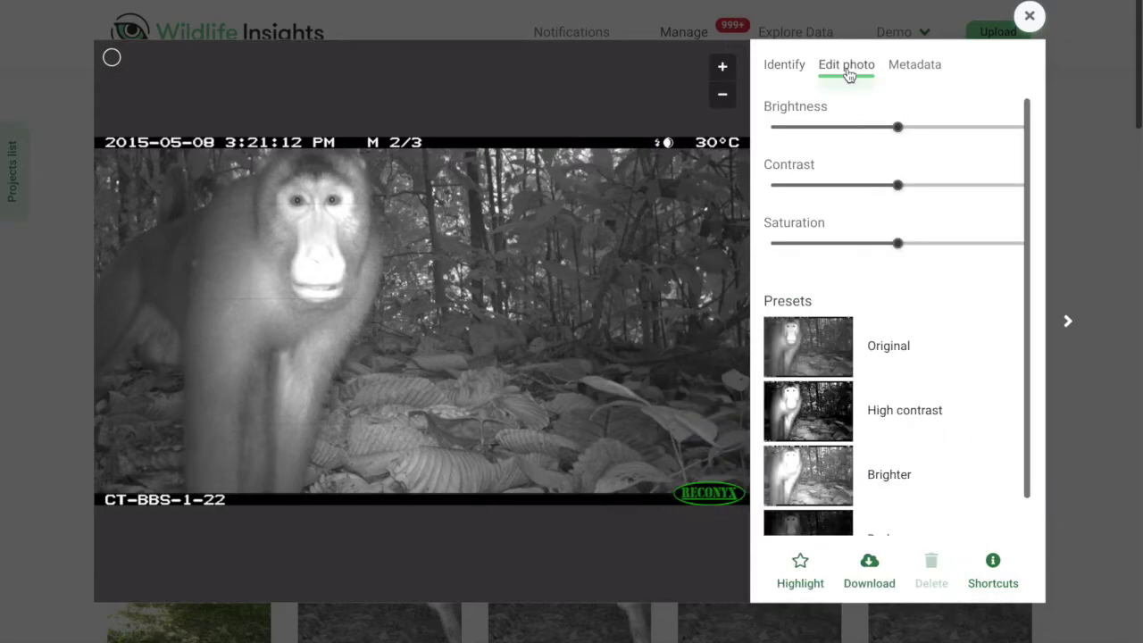
mouse_move(897, 127)
mouse_down()
mouse_move(847, 127)
mouse_move(941, 127)
mouse_move(894, 127)
mouse_up()
mouse_move(896, 186)
mouse_down()
mouse_move(852, 186)
mouse_move(921, 186)
mouse_move(896, 187)
mouse_up()
click(911, 70)
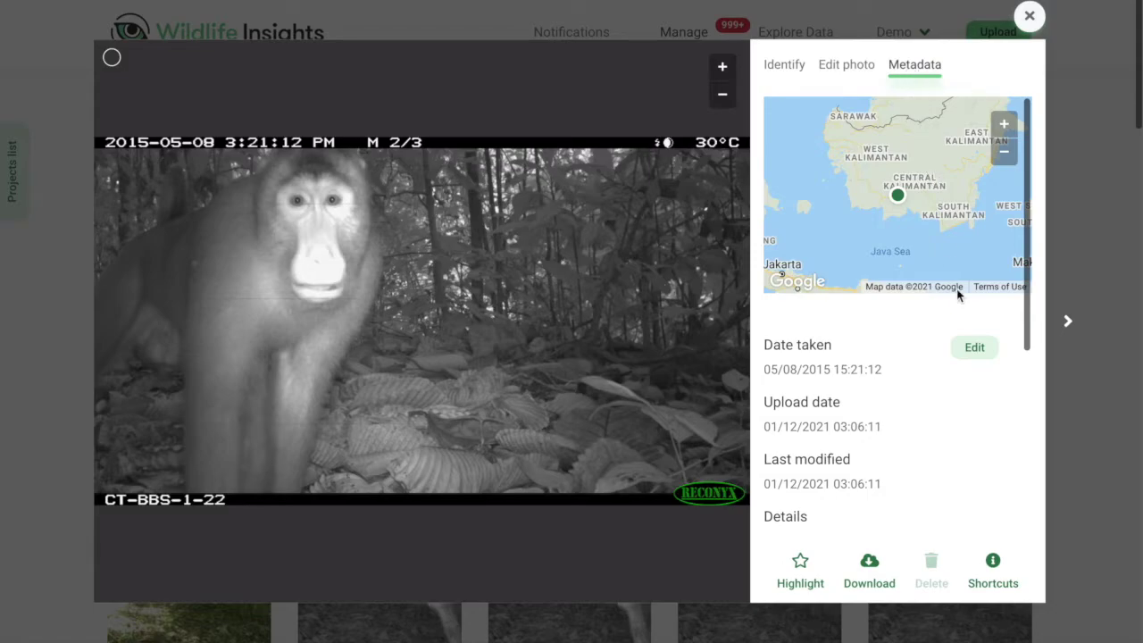
- Batch-change the deployment's capture year from 2015 to 2016 so the date reads 05/08/2016 15:21:12
click(973, 348)
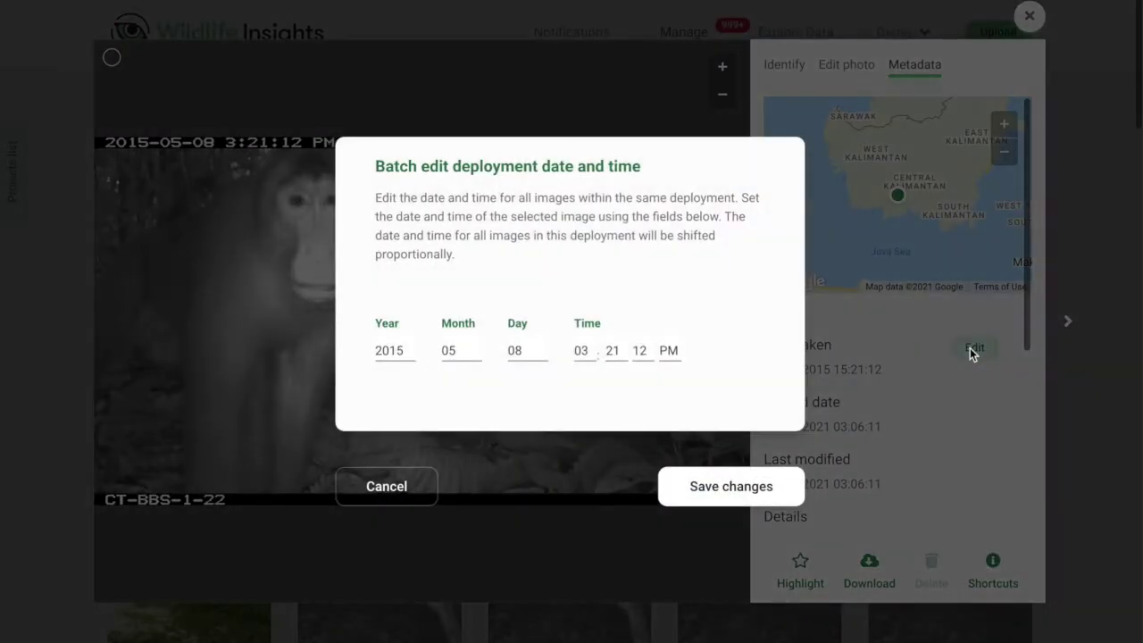
click(405, 352)
key(BackSpace)
text(6)
double_click(464, 355)
double_click(516, 353)
key(Tab)
key(Tab)
key(Tab)
click(692, 490)
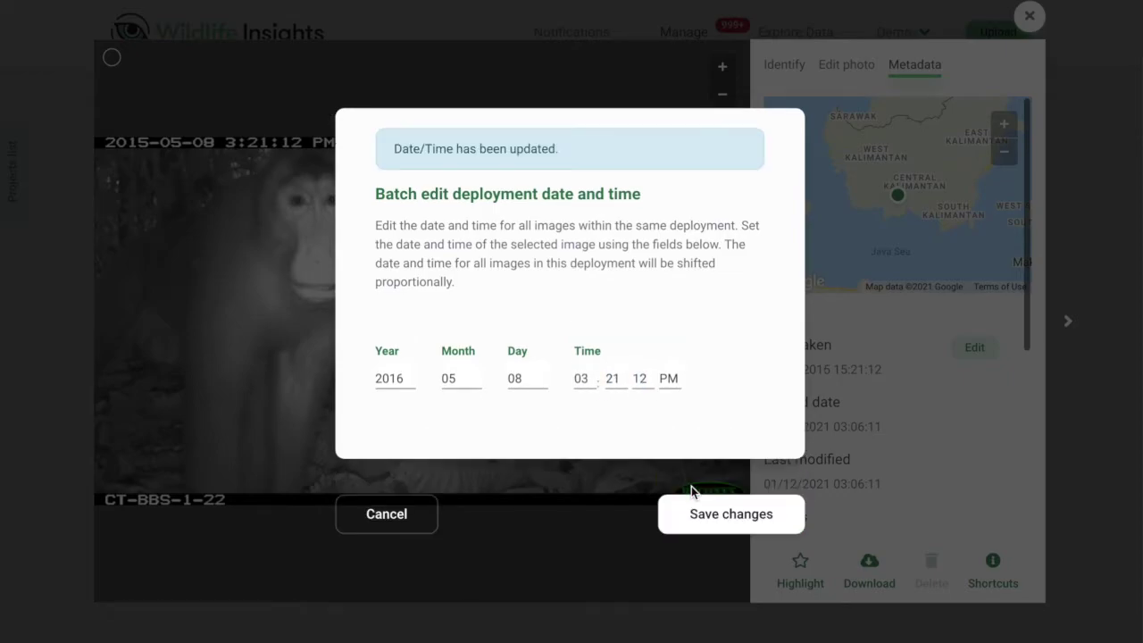
click(849, 480)
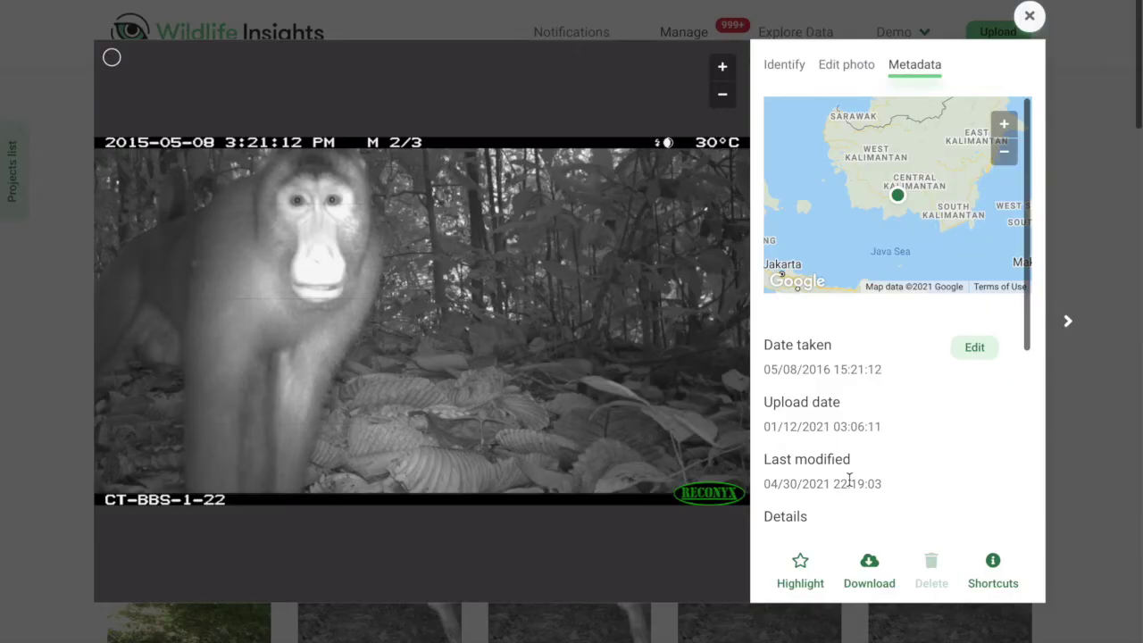
click(1058, 488)
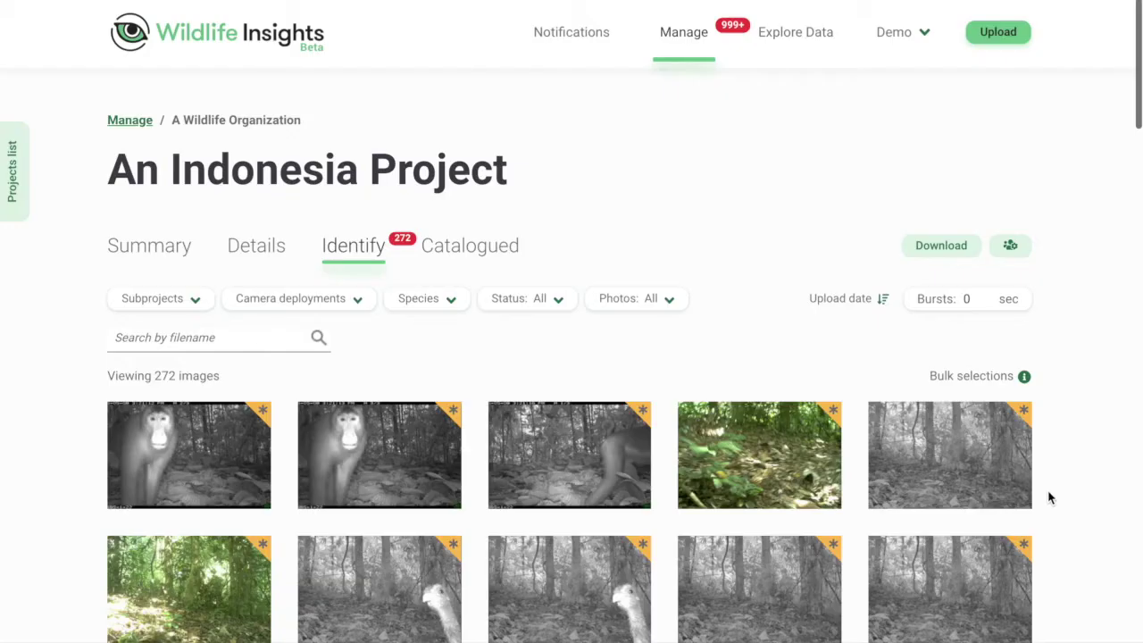
- Identify the first monkey photo as Southern Pig-tailed Macaque and save it to Catalogued
click(240, 461)
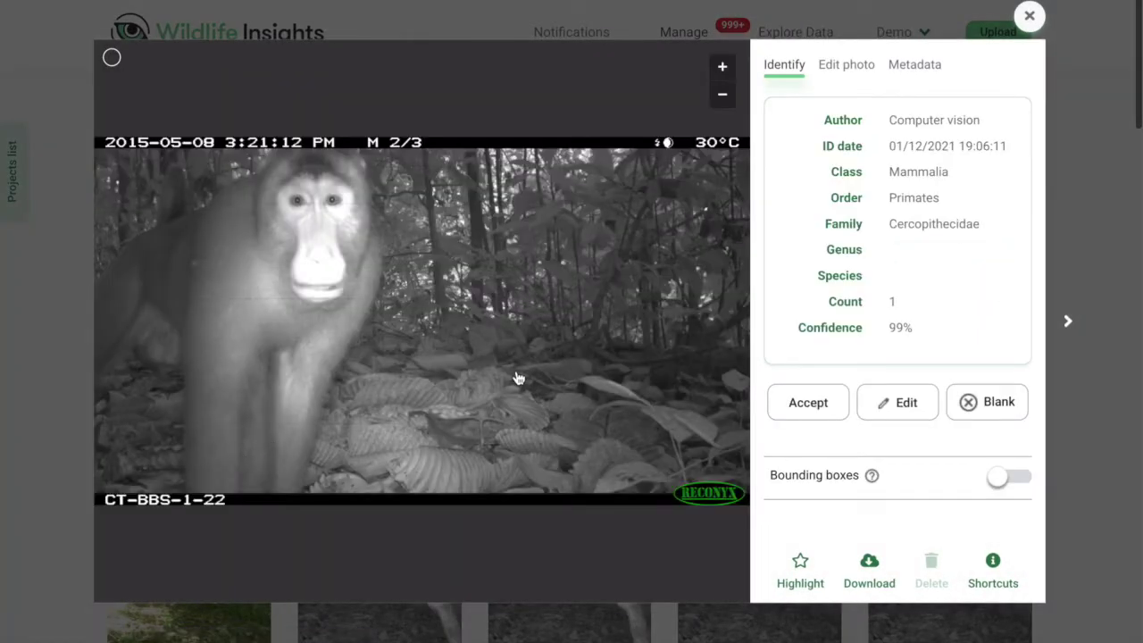
click(902, 408)
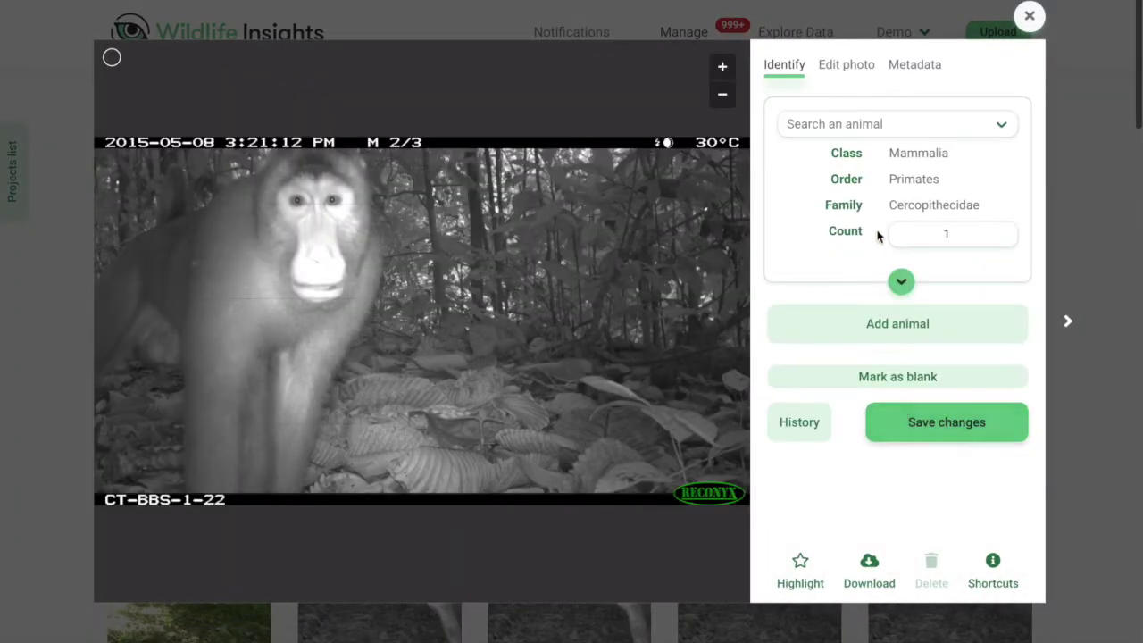
click(864, 128)
text(southern )
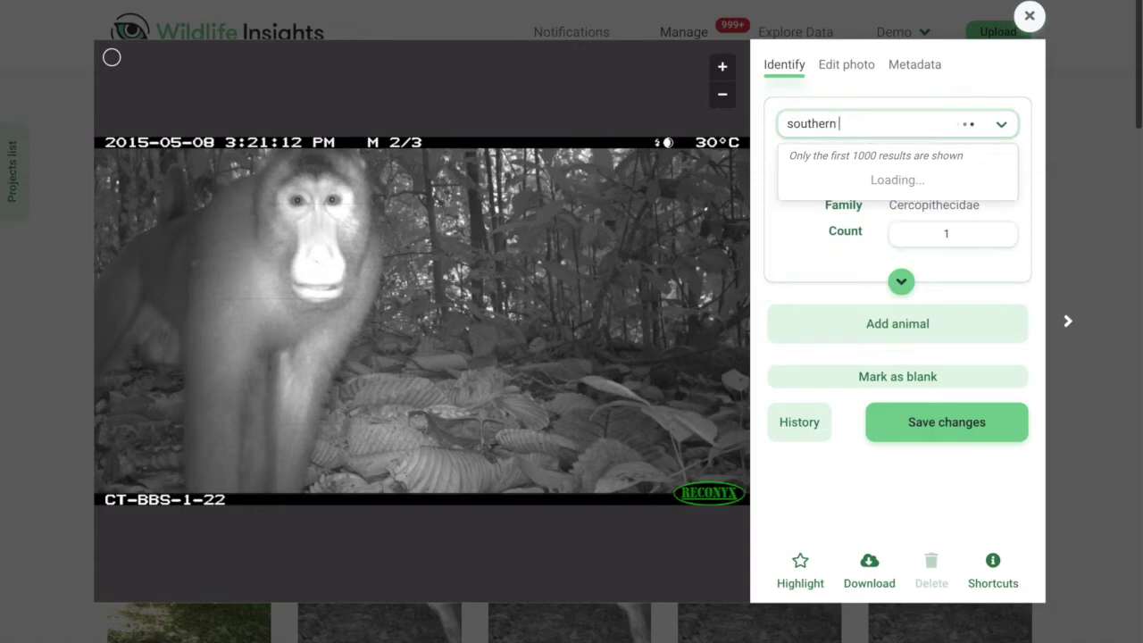
text(pig)
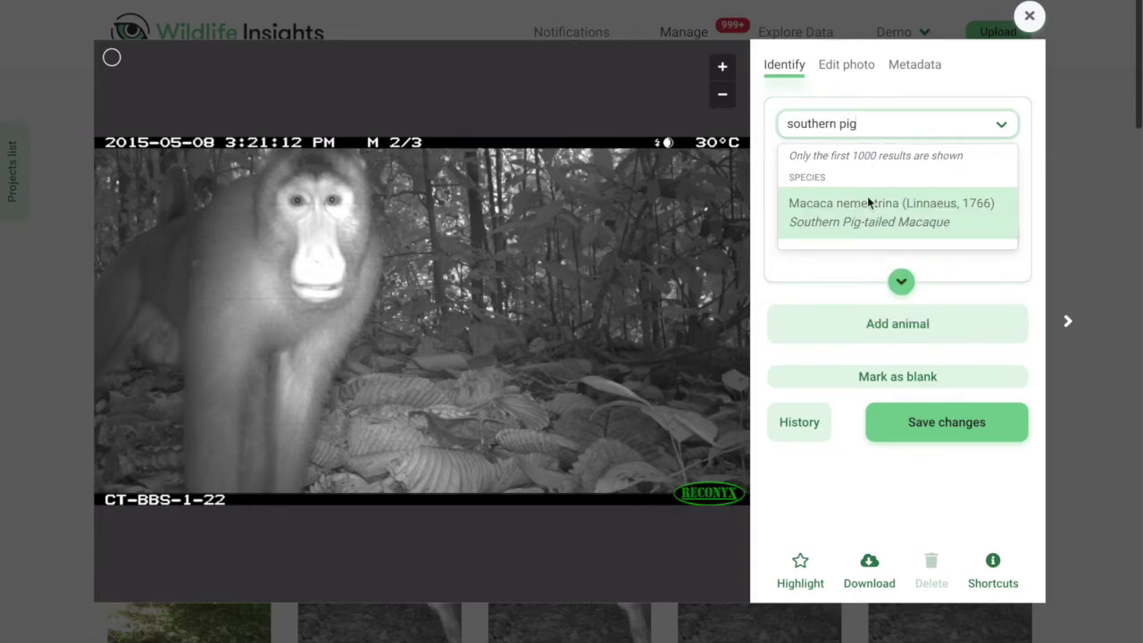
click(866, 217)
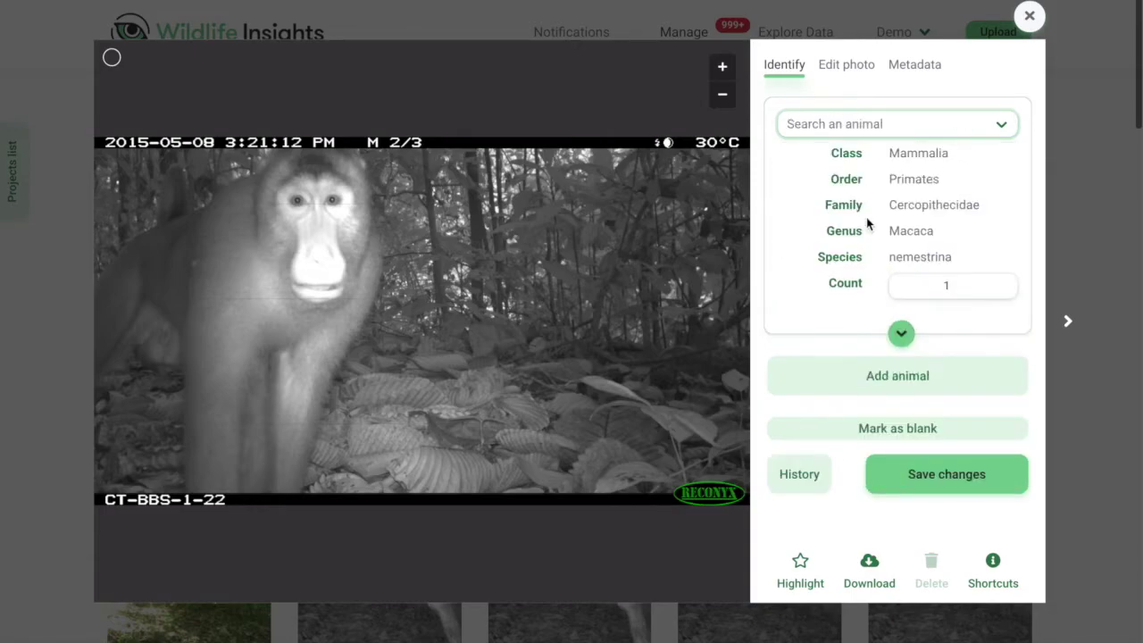
click(933, 480)
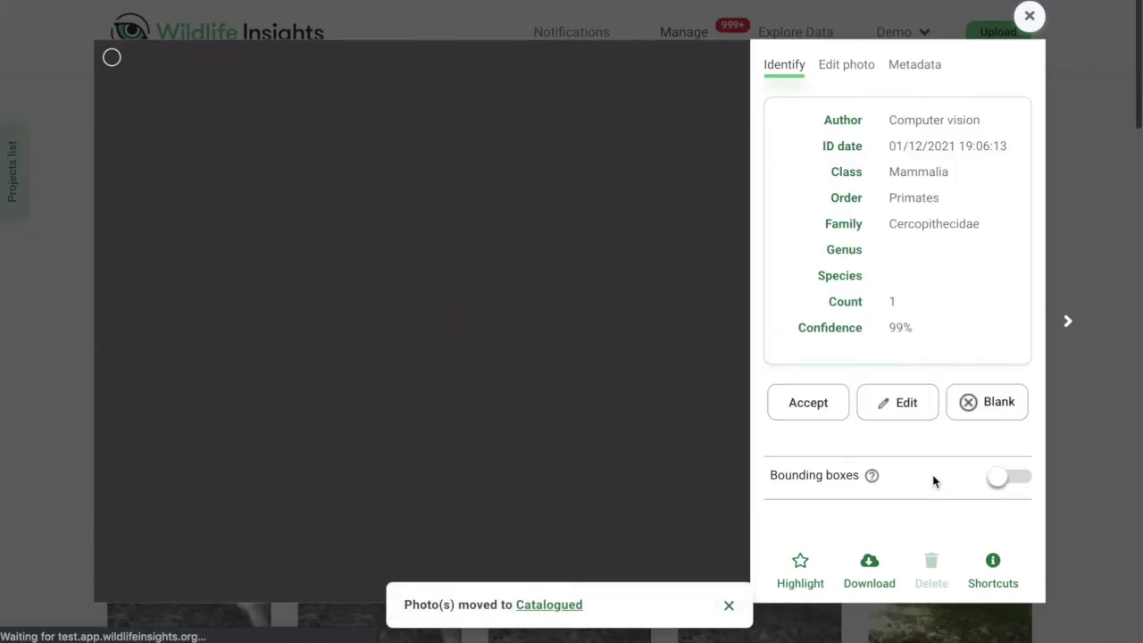
- Identify the next two photos as Southern Pig-tailed Macaque, accept one more, and close the viewer
key(e)
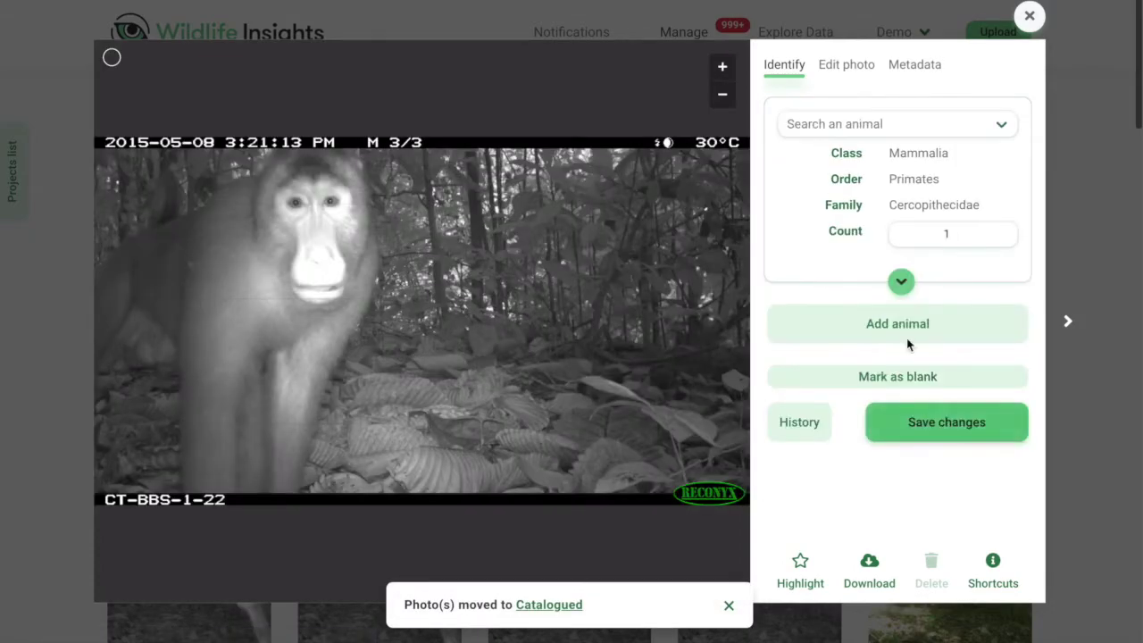
click(896, 134)
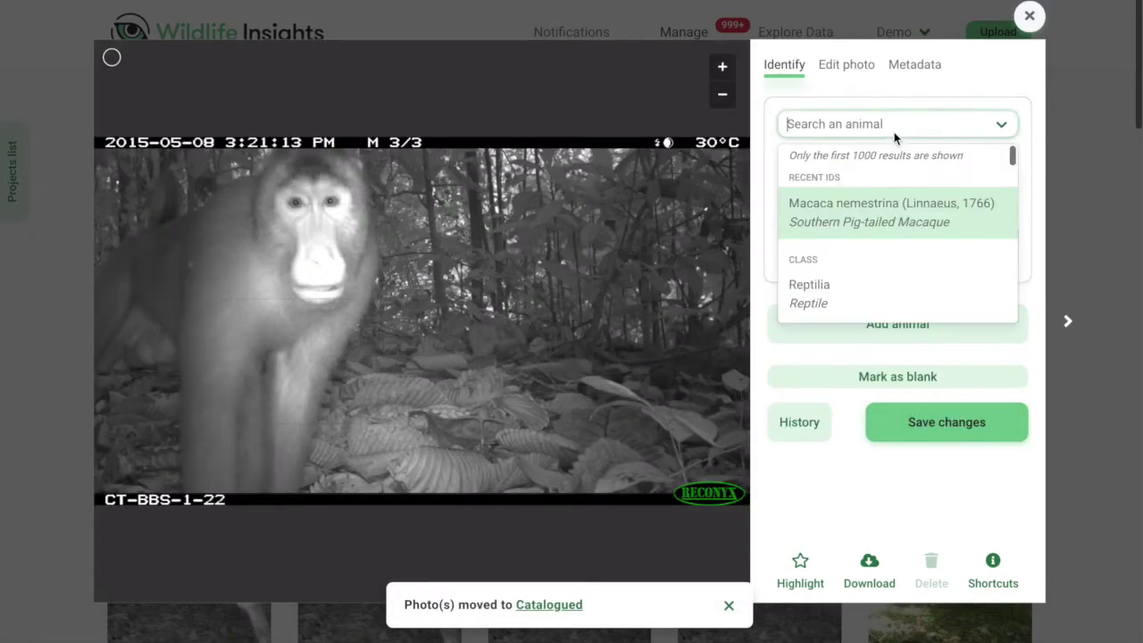
click(893, 239)
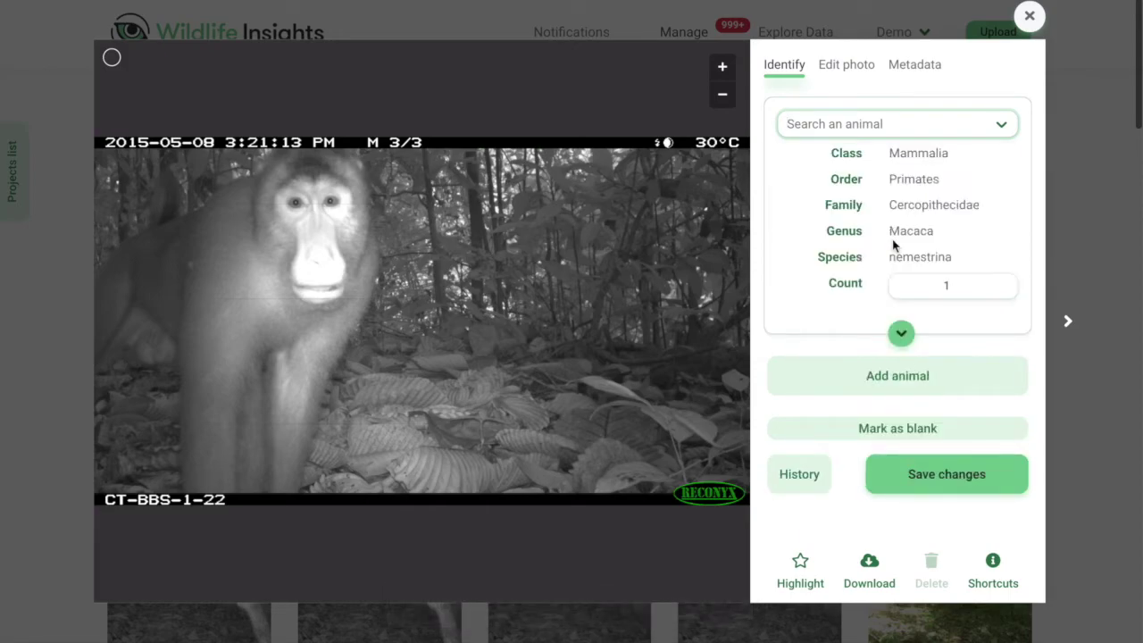
click(918, 462)
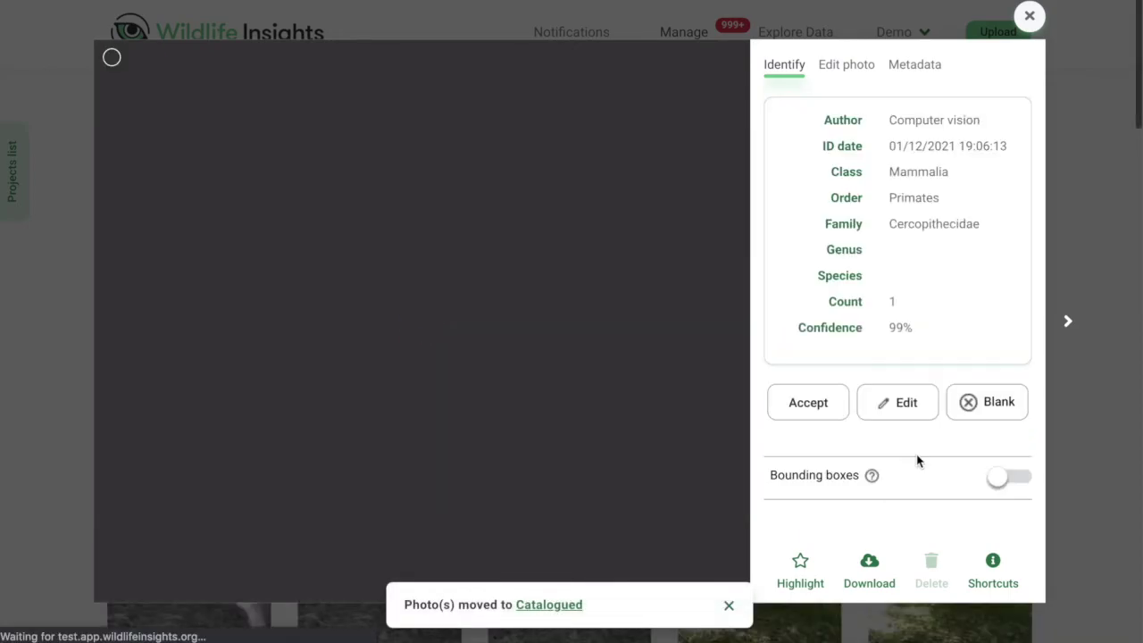
click(911, 417)
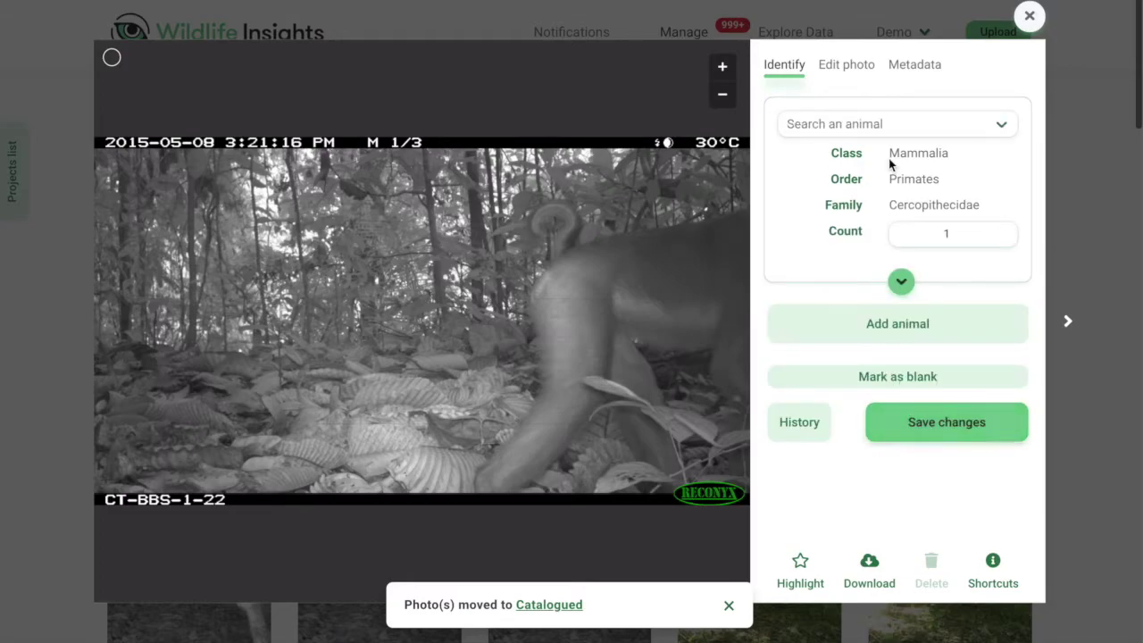
click(886, 124)
click(885, 200)
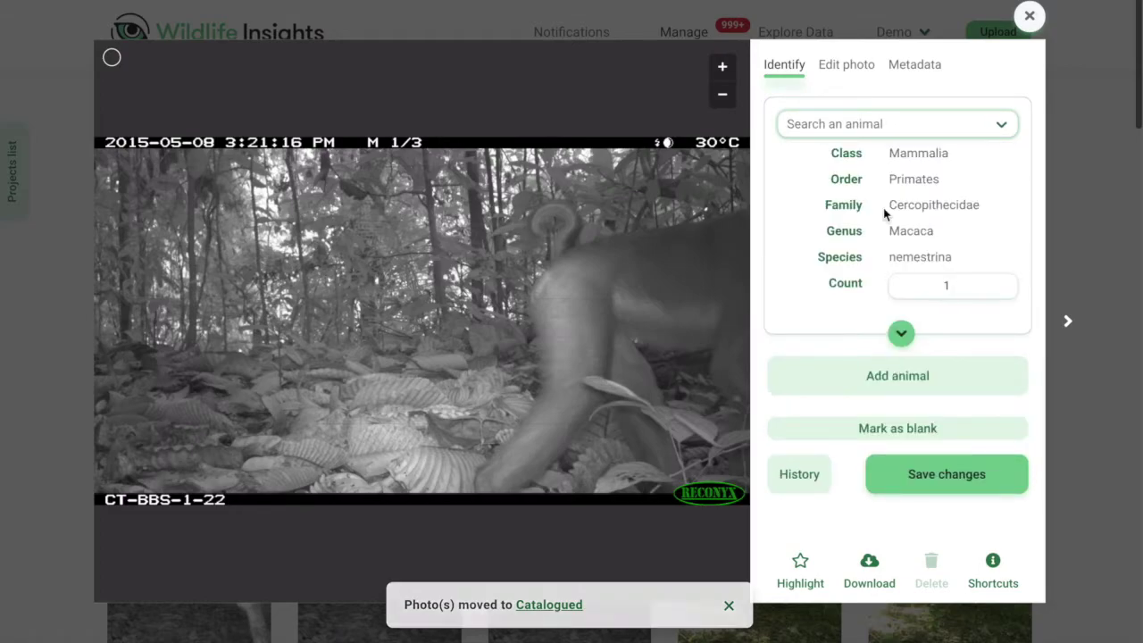
key(ctrl+s)
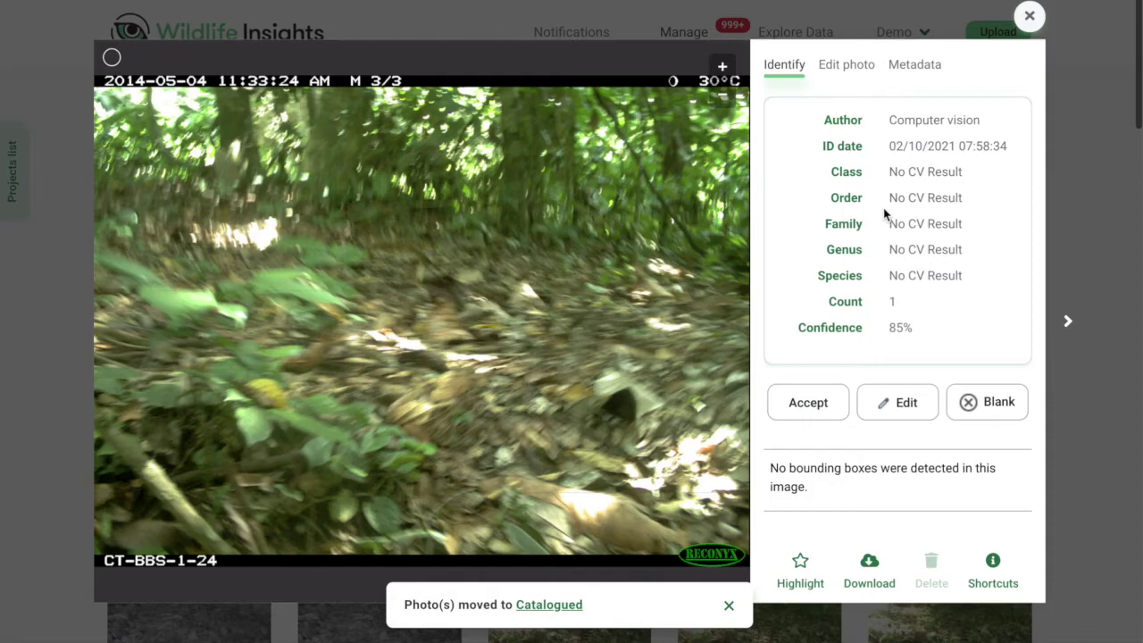
key(a)
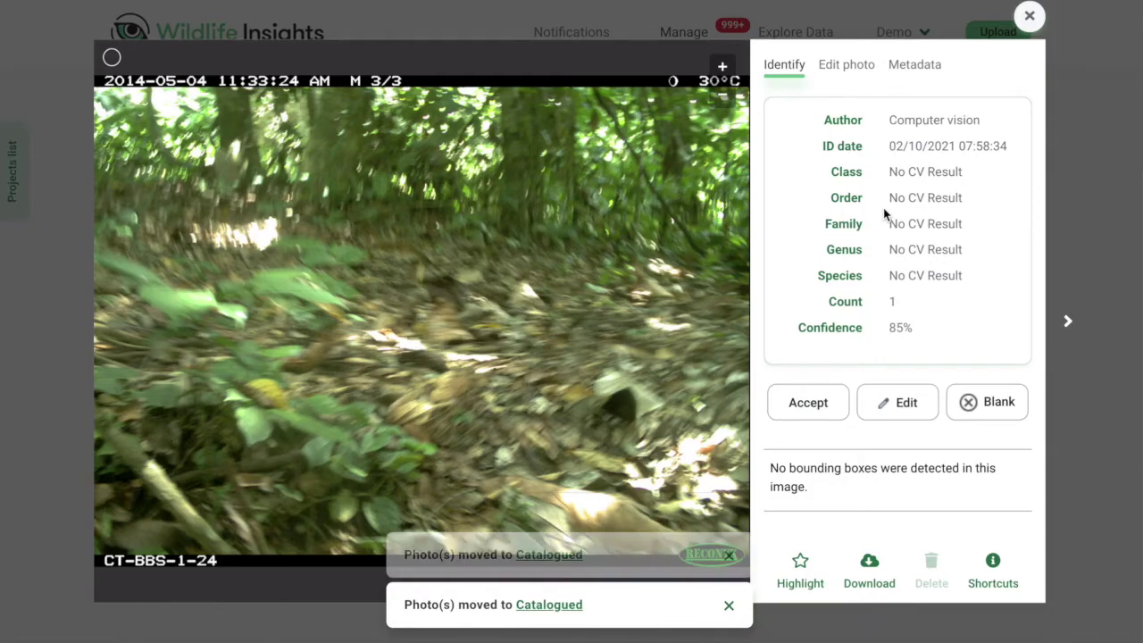
key(Escape)
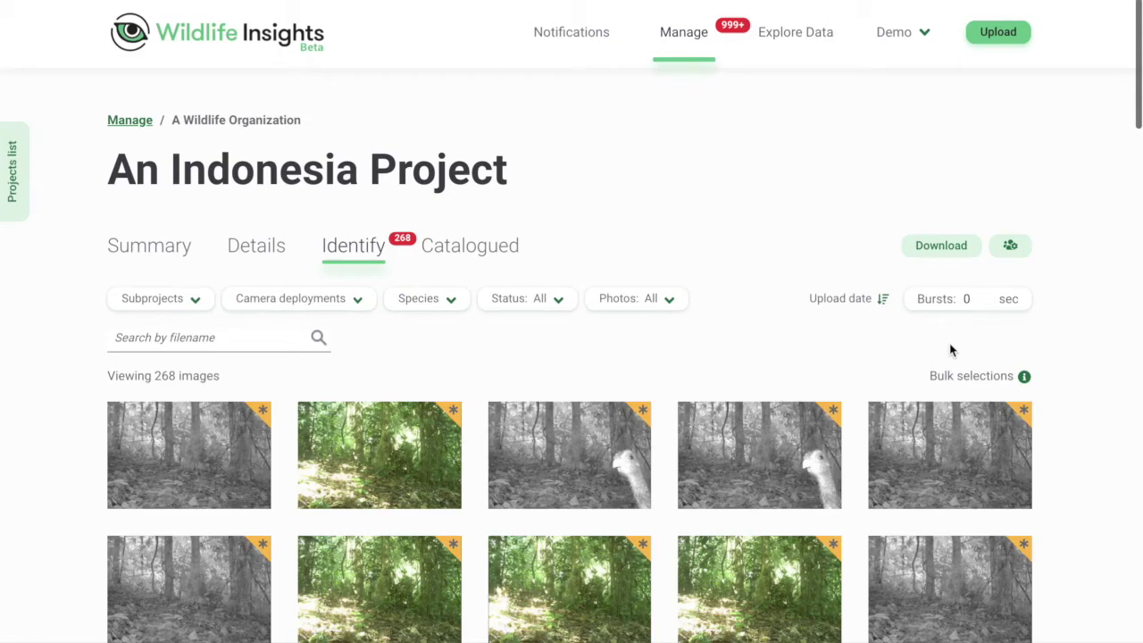
- Set the burst interval to 5 seconds, grouping the 268 images into 56 bursts
double_click(966, 298)
text(5)
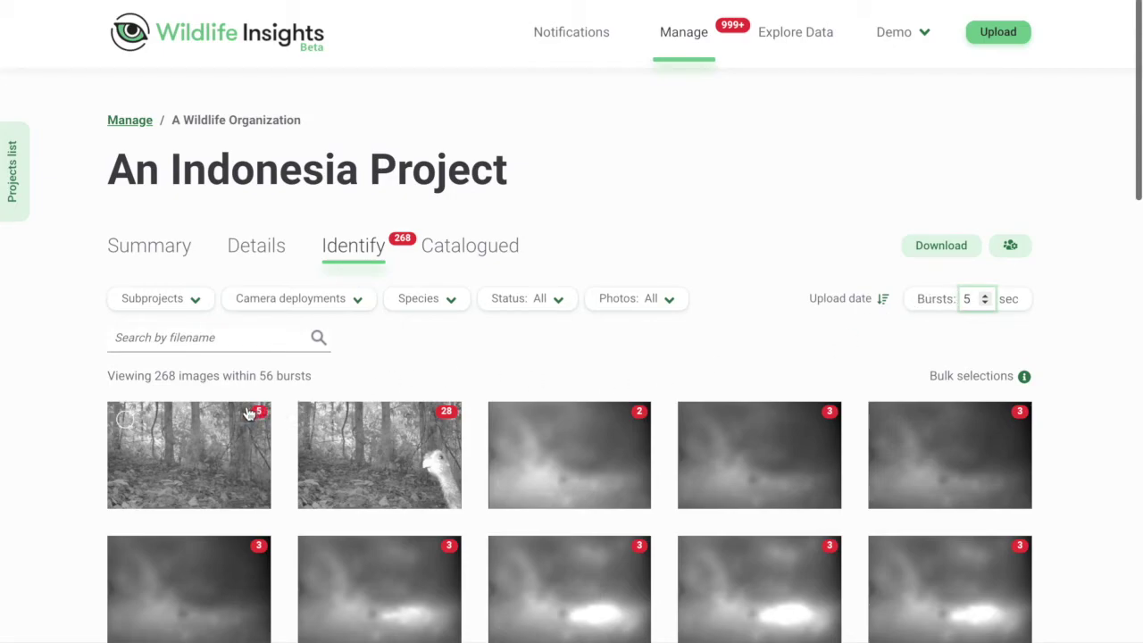
click(244, 454)
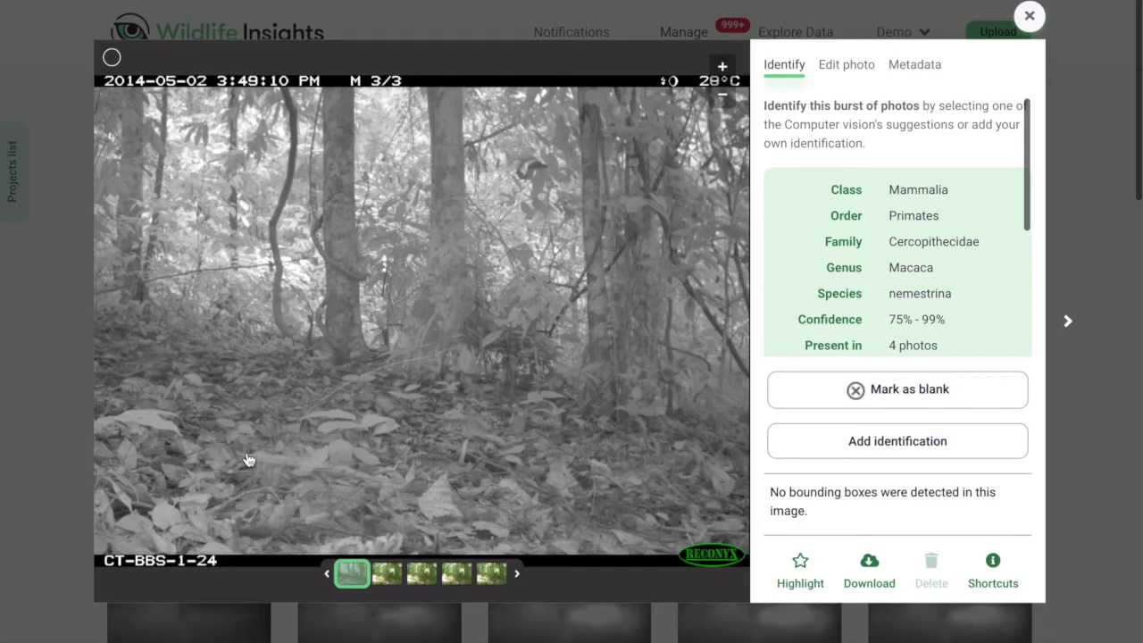
click(520, 576)
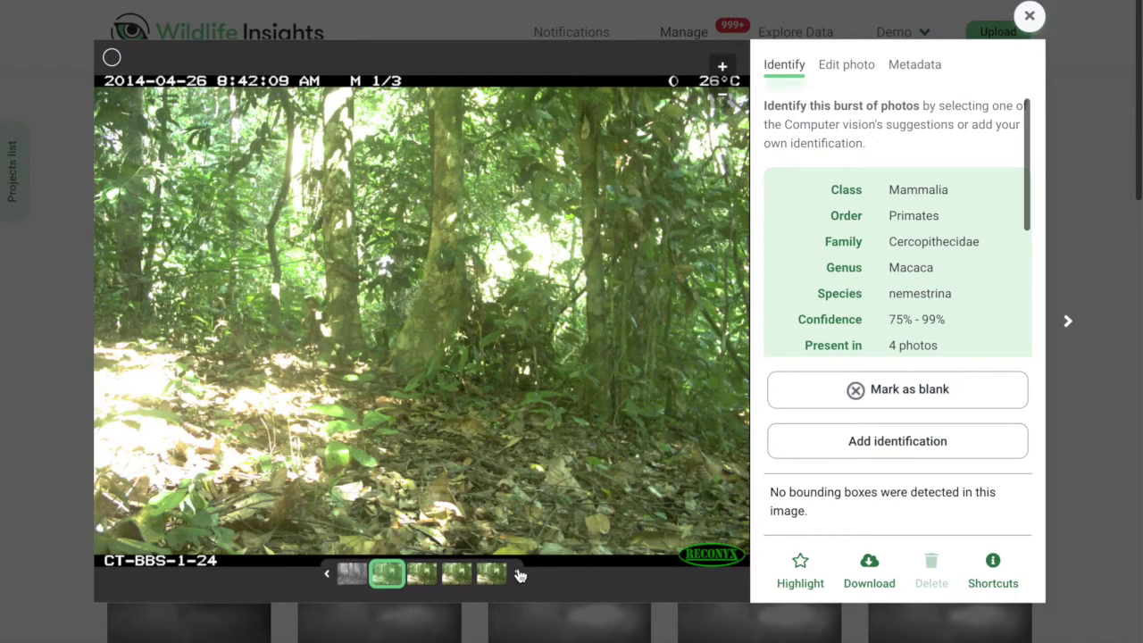
click(520, 576)
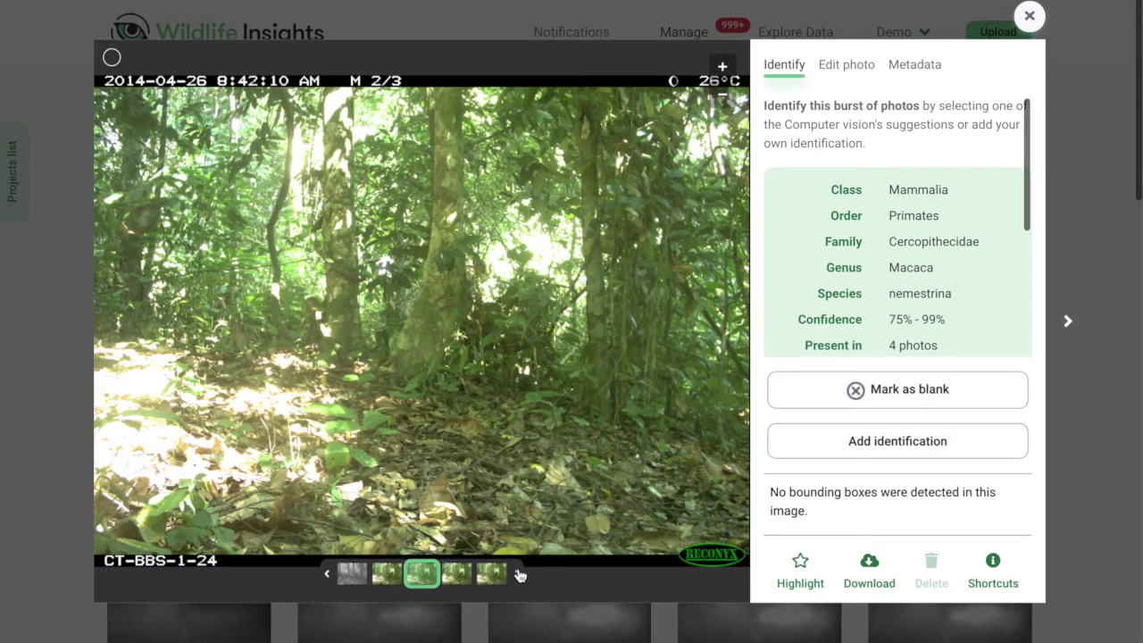
click(520, 576)
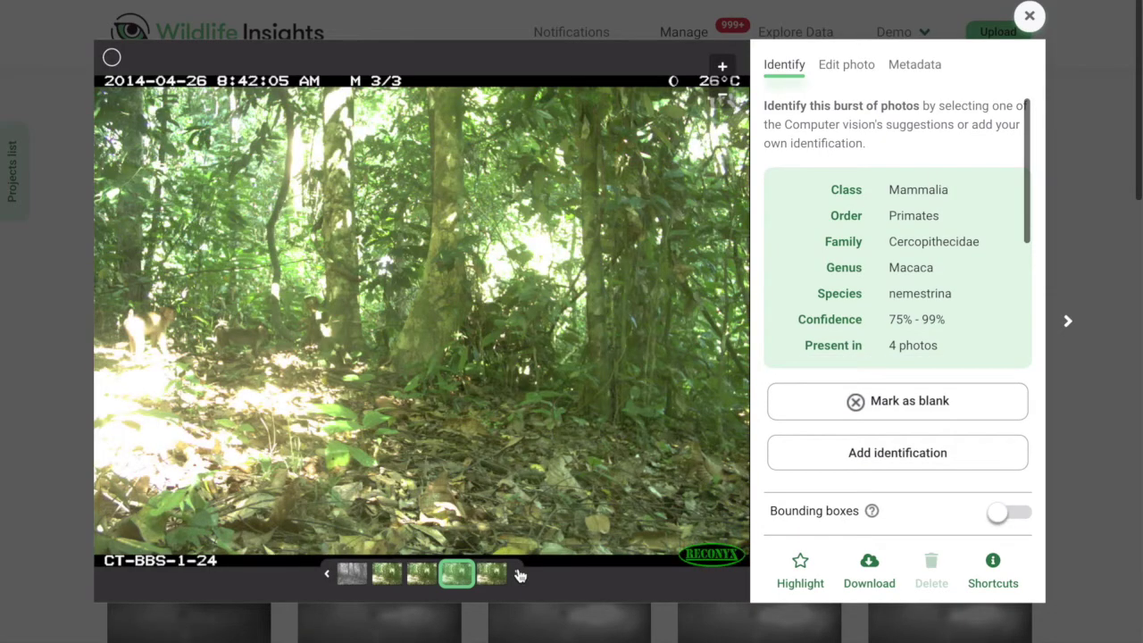
click(520, 576)
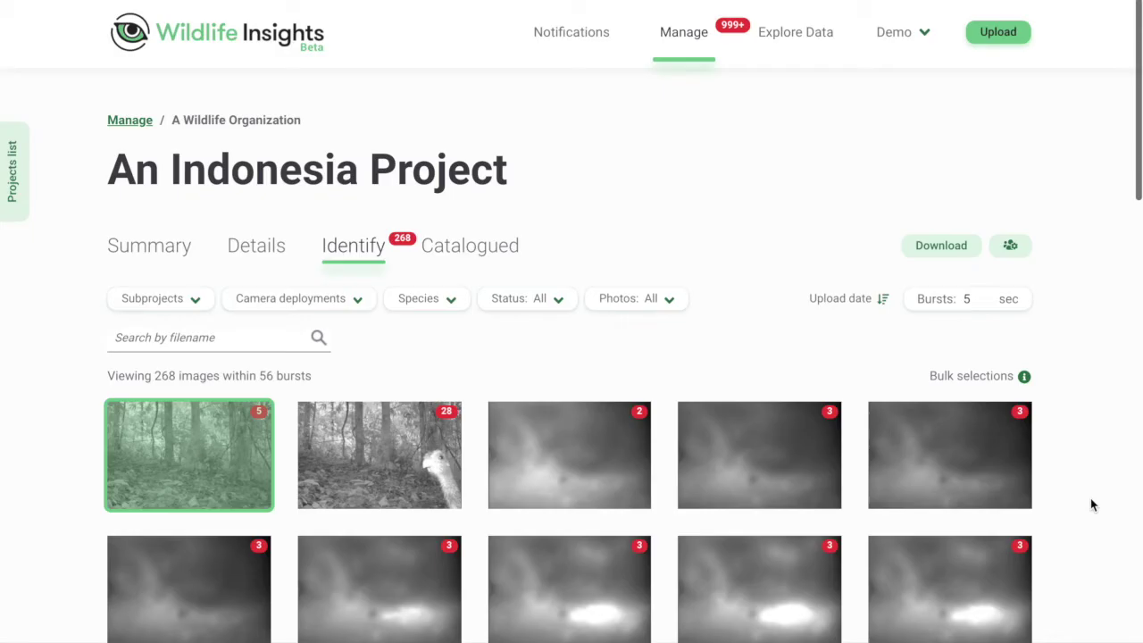
- Reset the burst interval to 0 seconds so all 268 images appear individually
double_click(968, 299)
text(0)
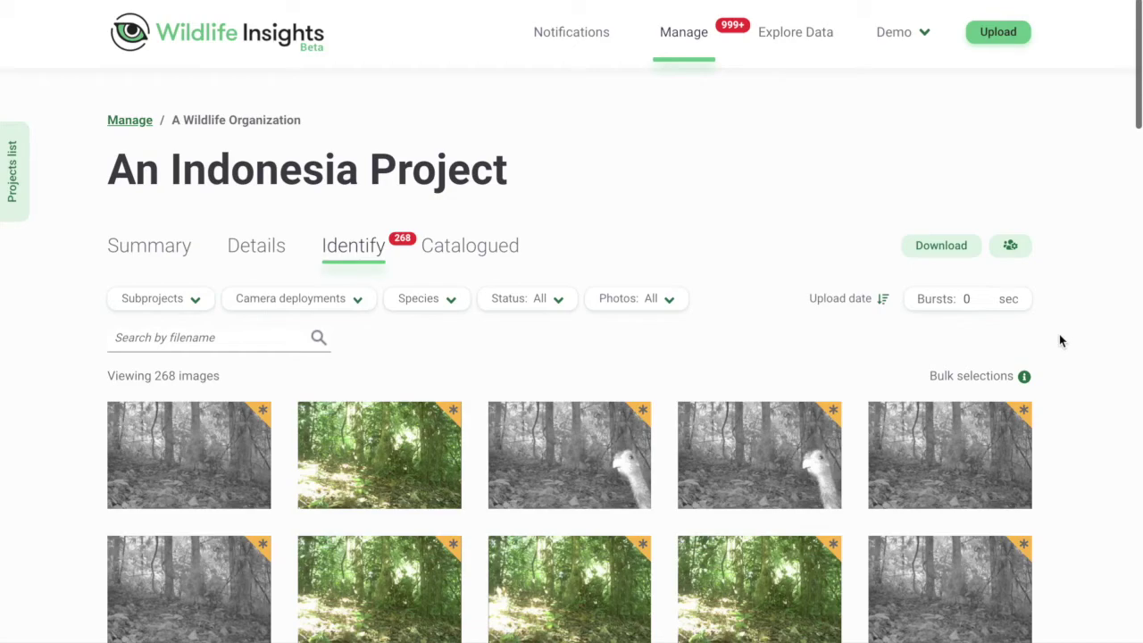
mouse_move(1027, 379)
click(546, 304)
- Filter the Identify grid to Blank status and select twenty blank thumbnails
click(549, 420)
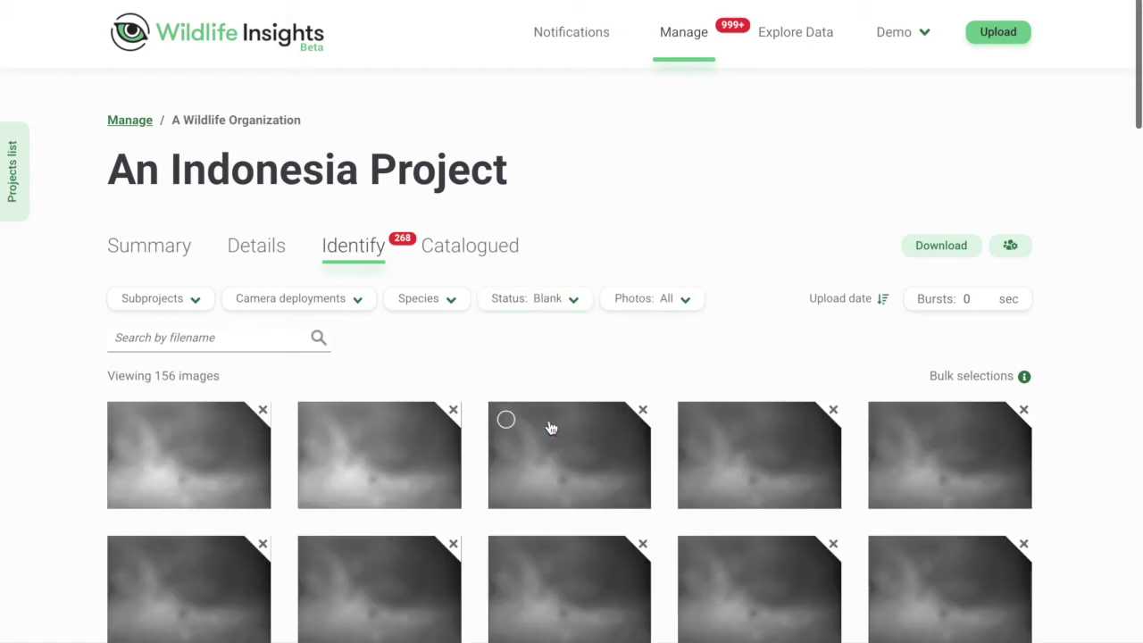
scroll(551, 429, down, 3)
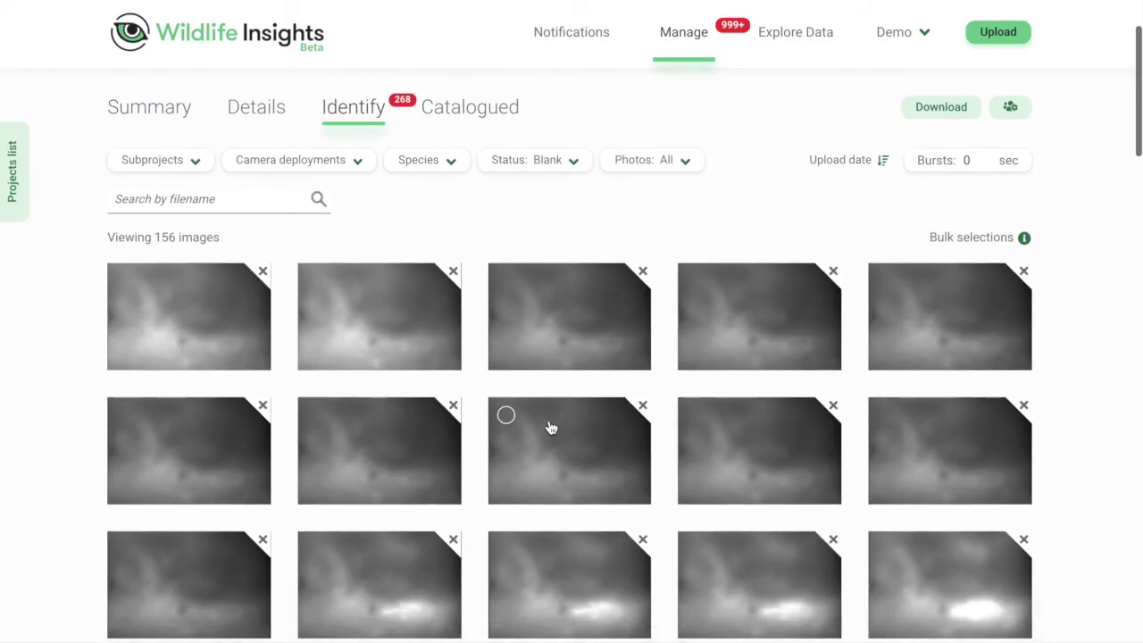
mouse_move(92, 313)
mouse_down()
mouse_move(1003, 331)
mouse_move(990, 444)
mouse_move(484, 485)
mouse_move(119, 472)
mouse_move(346, 578)
mouse_move(649, 575)
mouse_move(899, 546)
mouse_move(988, 556)
mouse_up()
scroll(987, 561, down, 3)
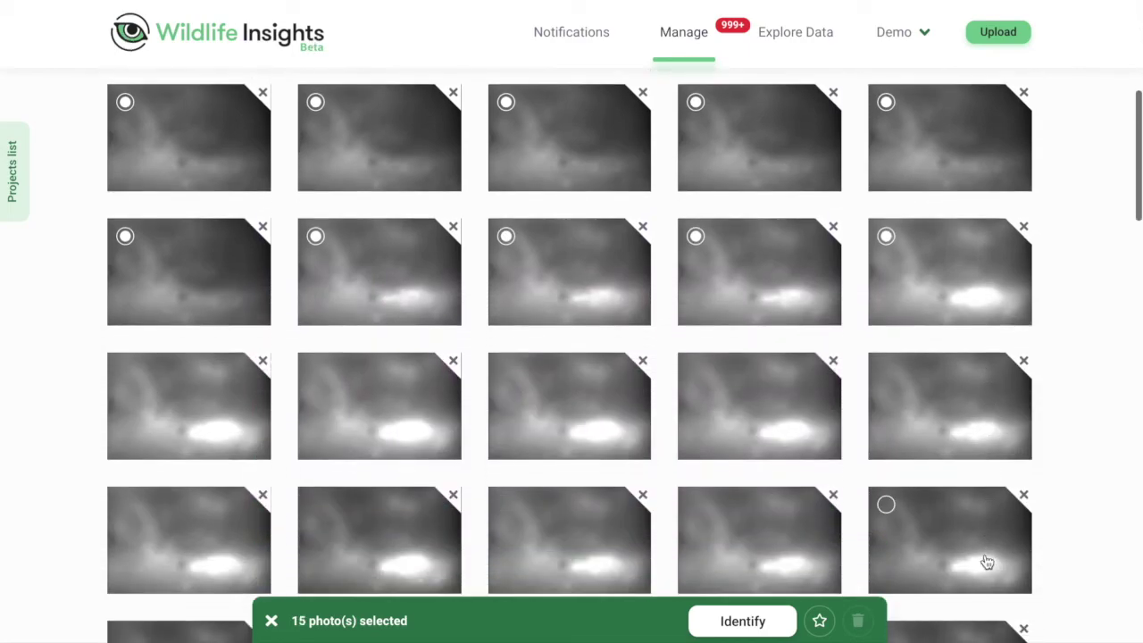
mouse_move(987, 562)
mouse_down()
mouse_move(1079, 434)
mouse_move(722, 438)
mouse_move(122, 421)
mouse_up()
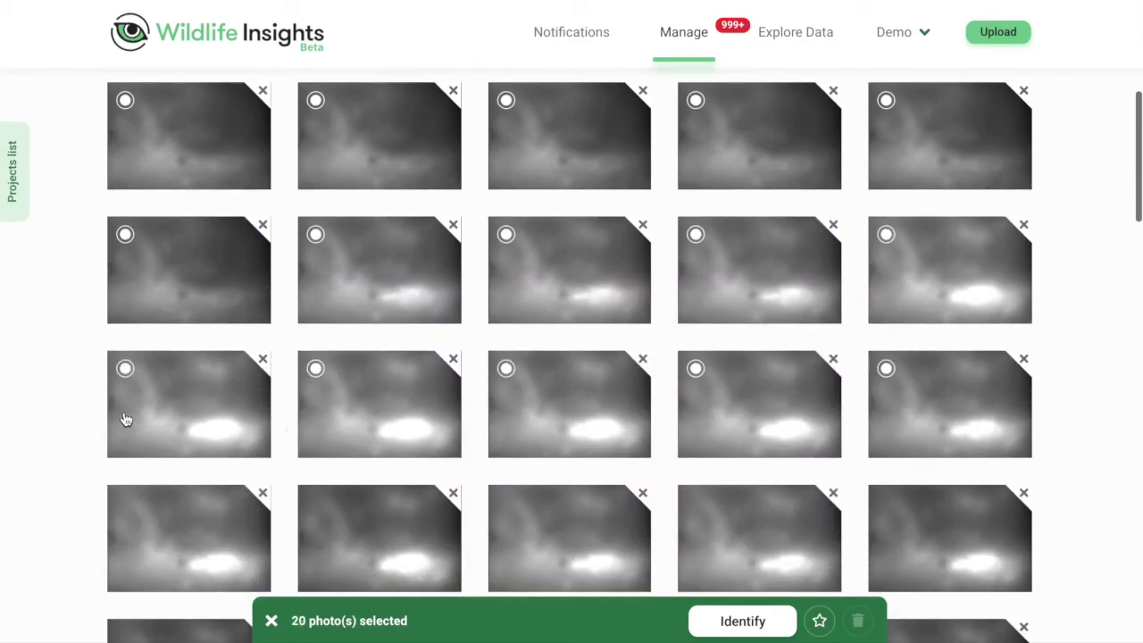
- Mark the twenty selected photos as blank, moving them to Catalogued, then clear the selection
click(764, 635)
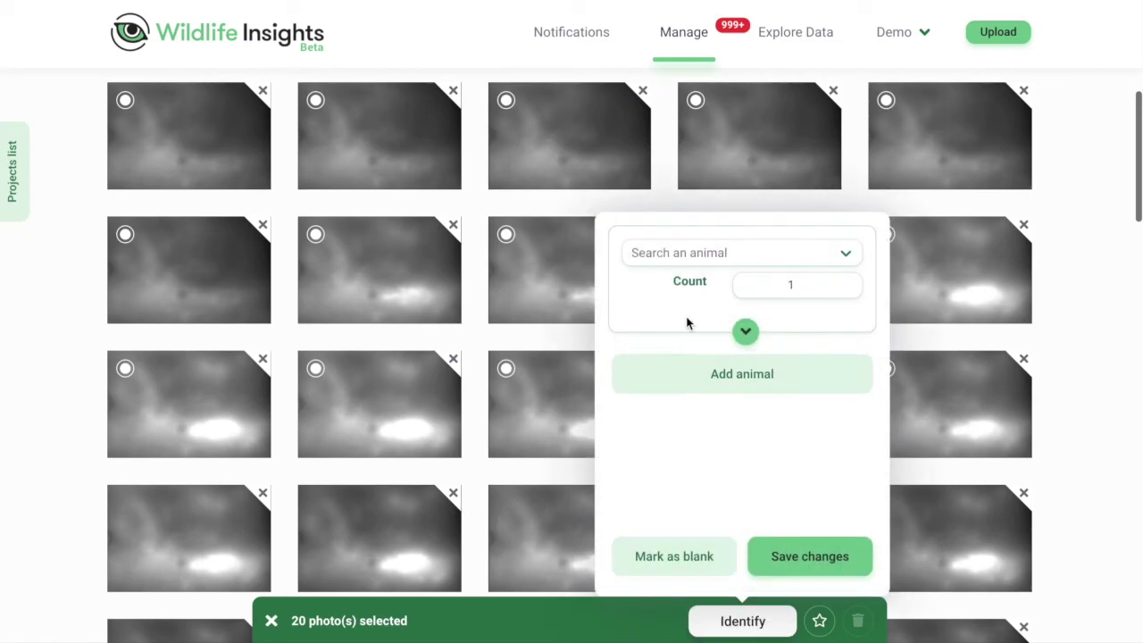
click(691, 263)
click(692, 262)
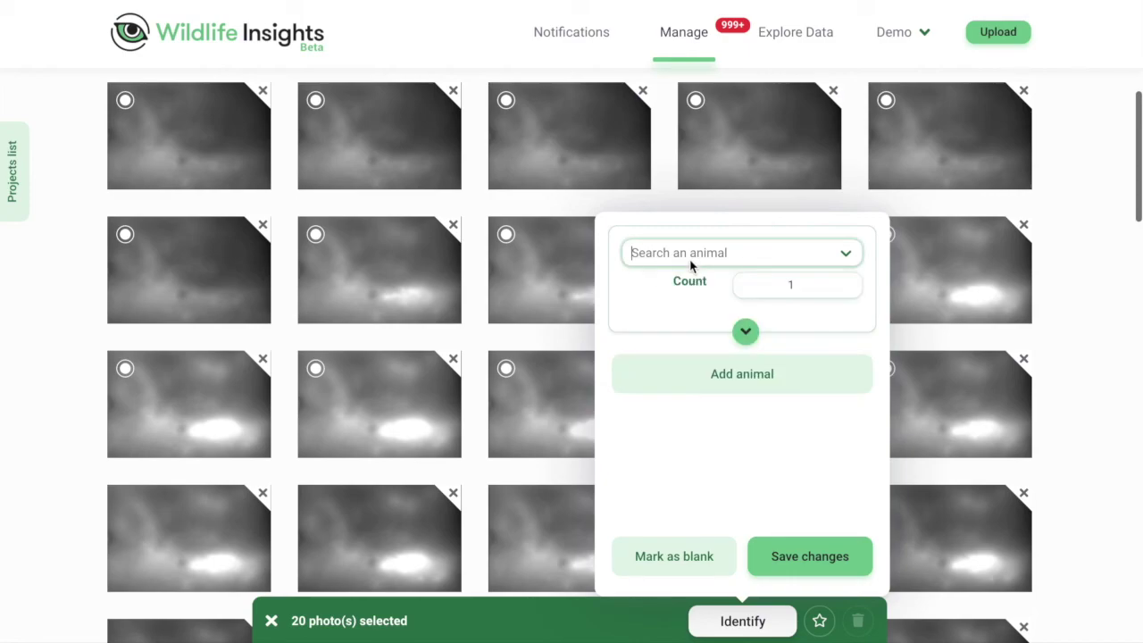
click(686, 579)
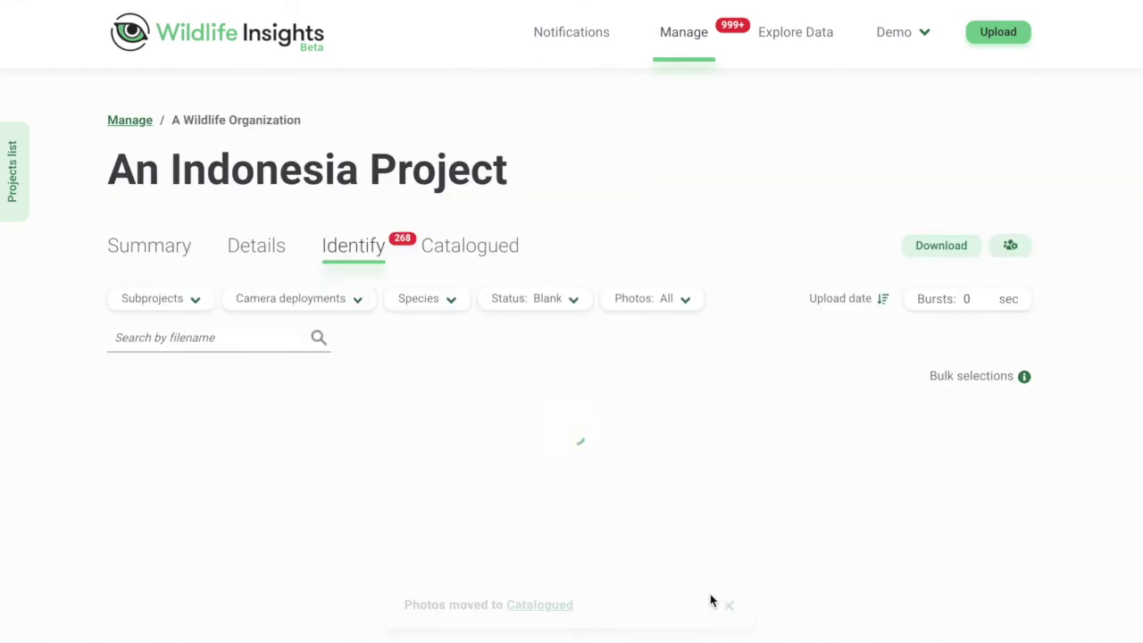
mouse_move(1041, 467)
mouse_down()
mouse_move(501, 474)
mouse_move(401, 492)
mouse_move(431, 499)
mouse_up()
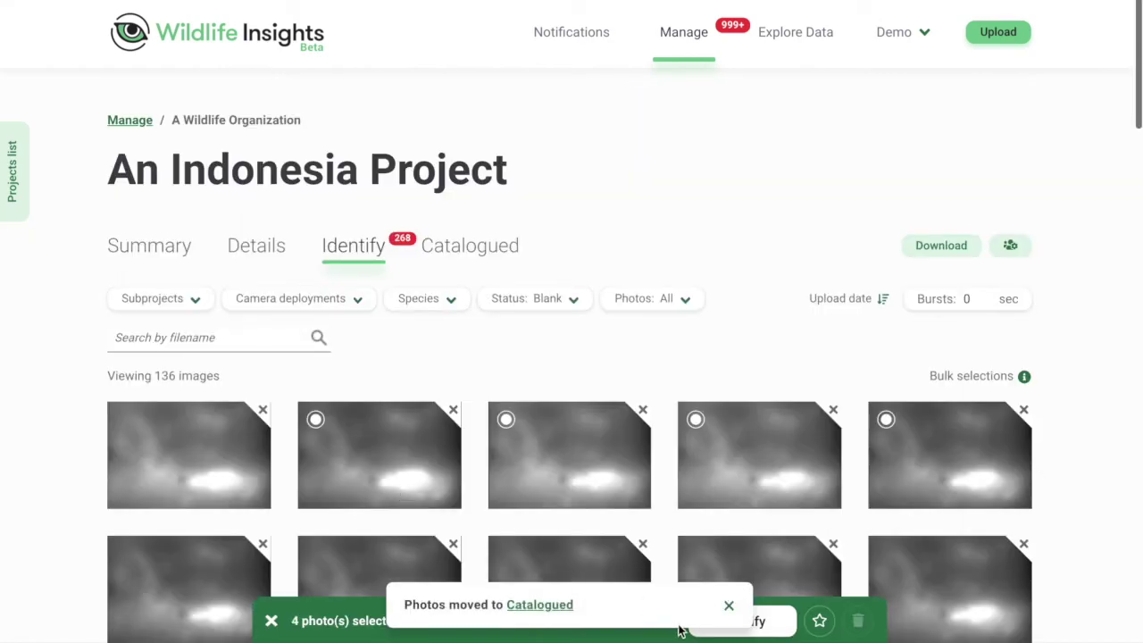
click(729, 605)
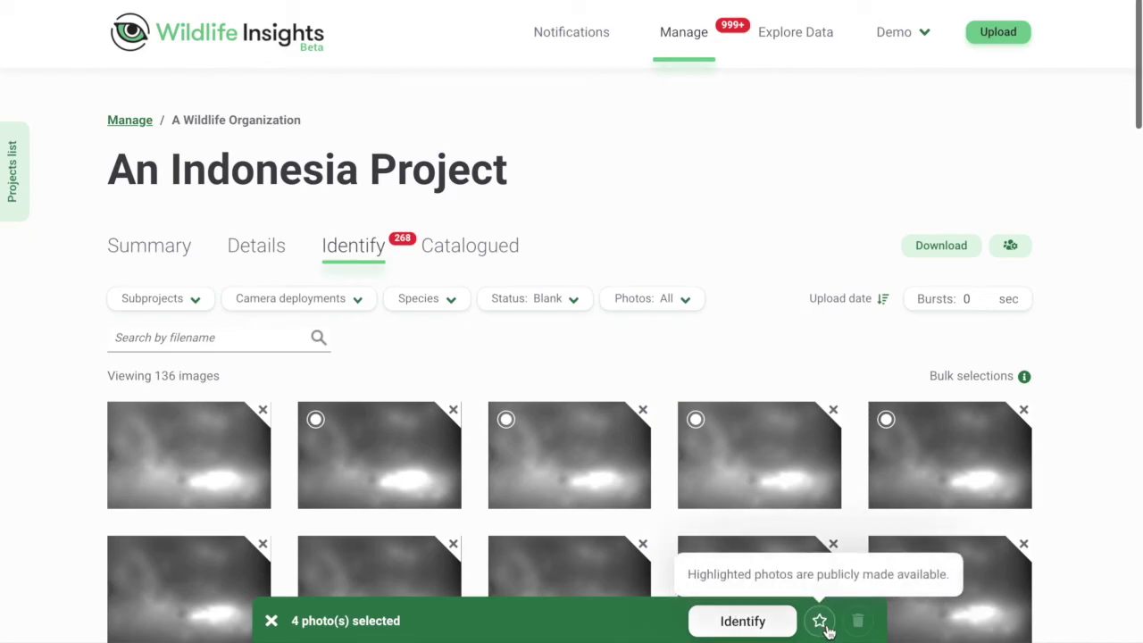
click(272, 621)
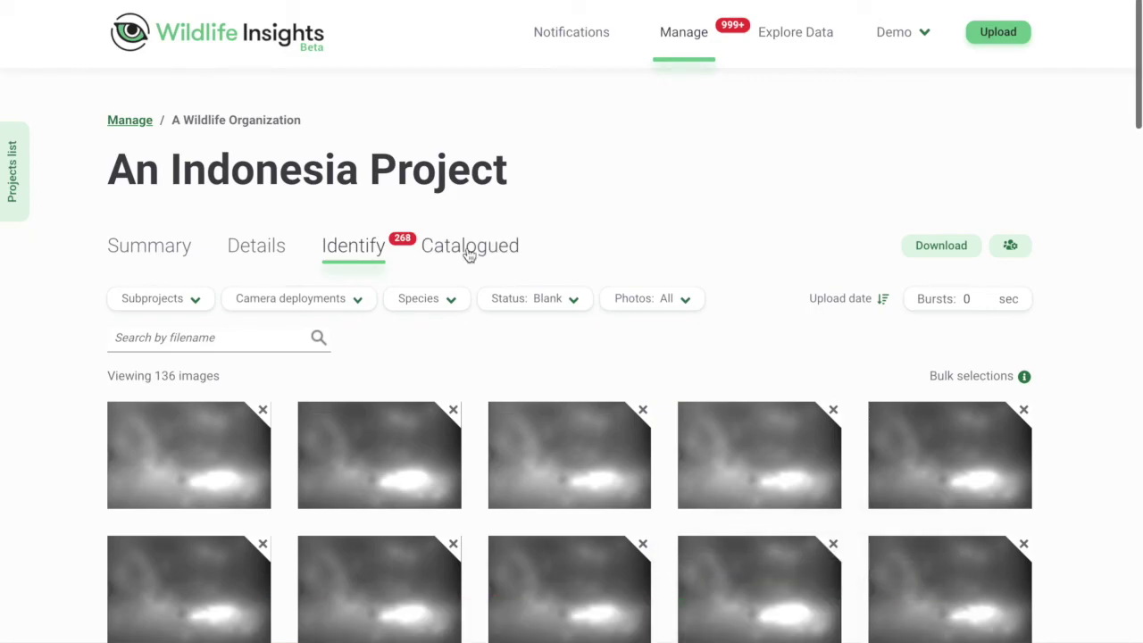
- Check the 299 catalogued images, then review the Summary stats: 23 species, 486 images, 181 wildlife
click(469, 253)
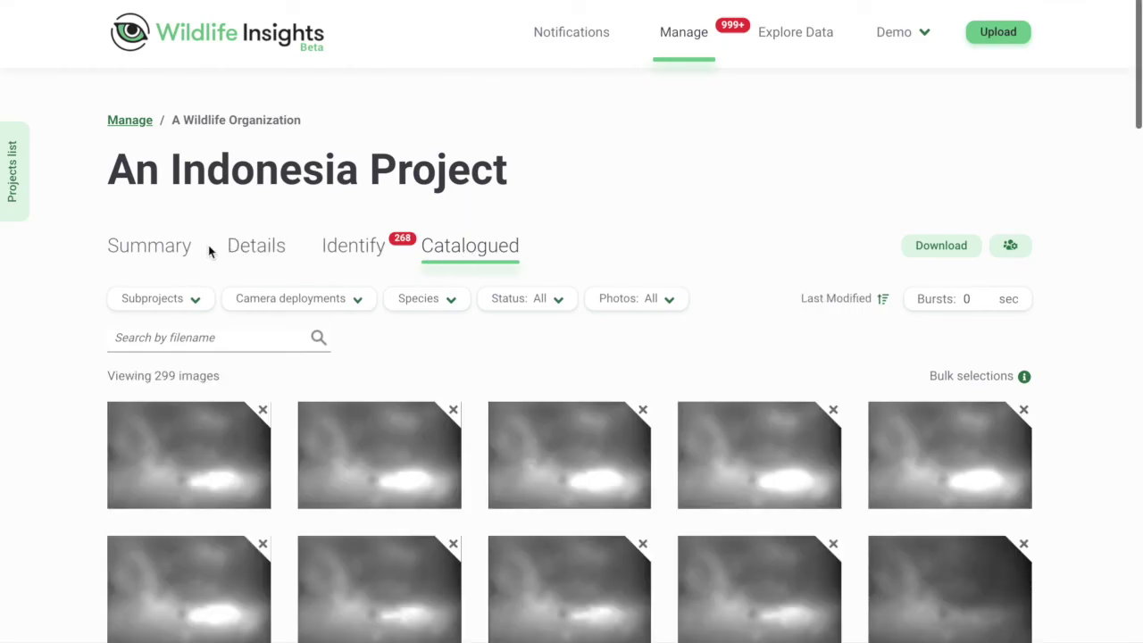
click(165, 251)
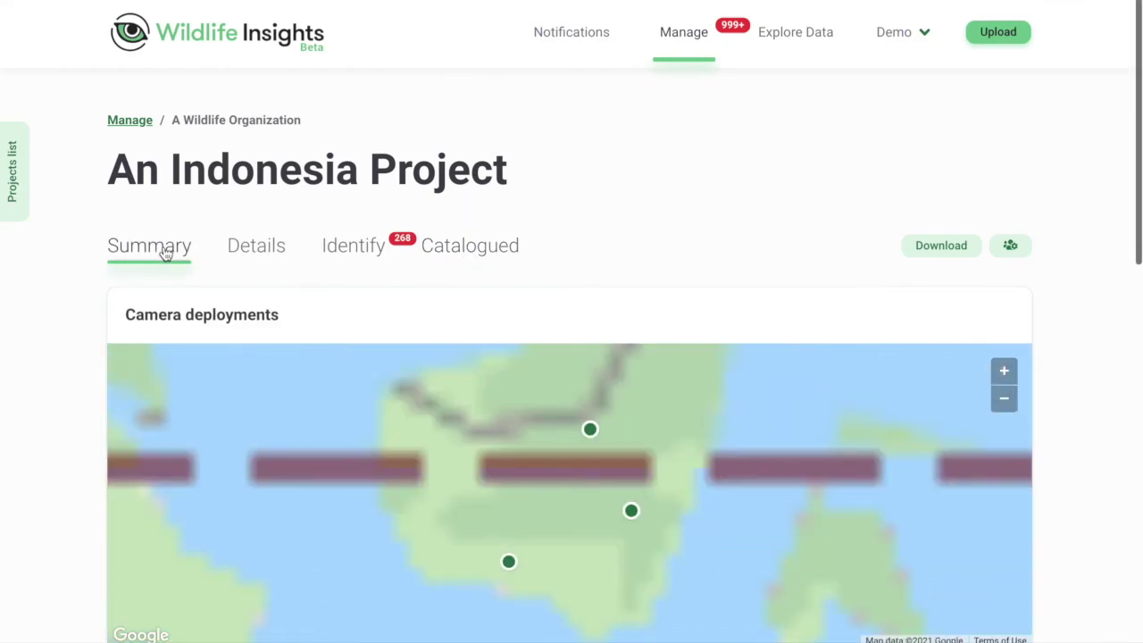
scroll(120, 368, down, 4)
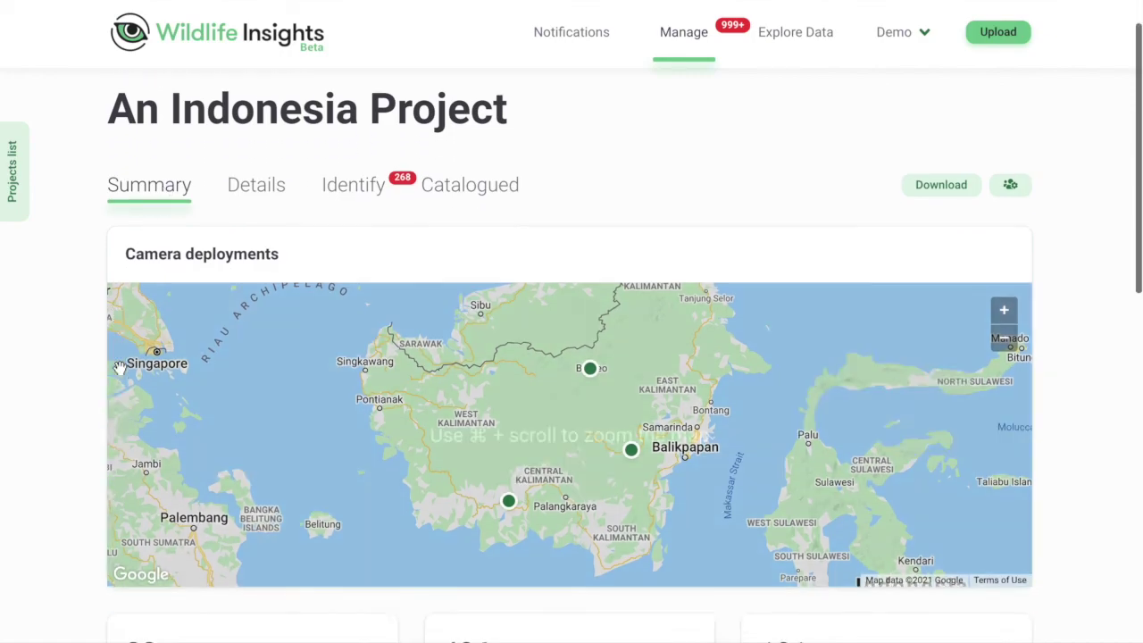
scroll(120, 368, down, 2)
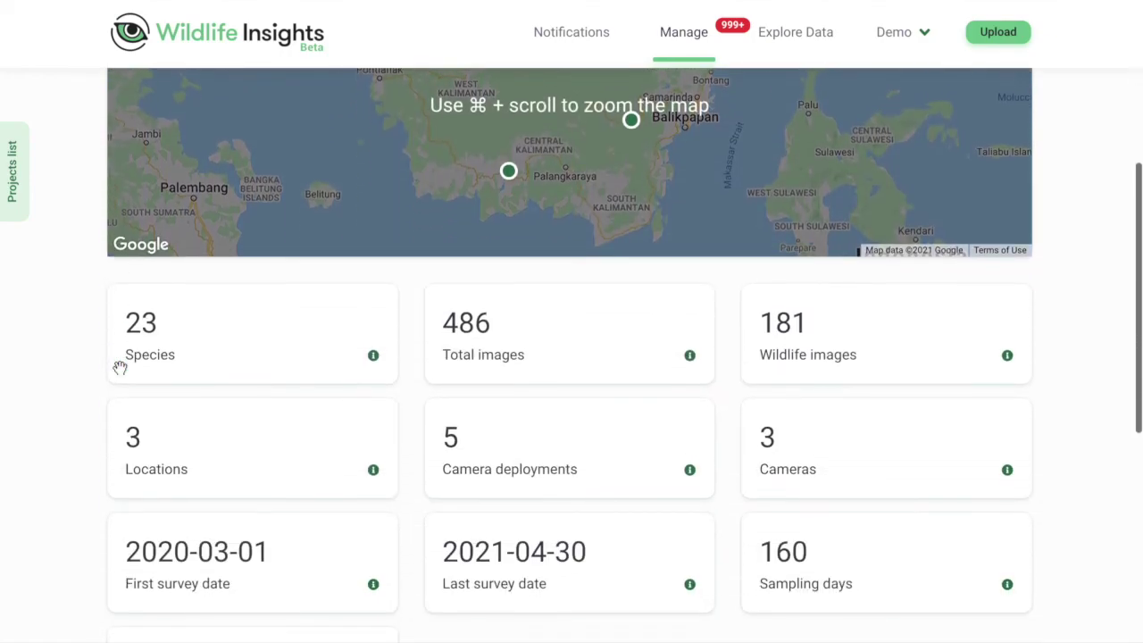